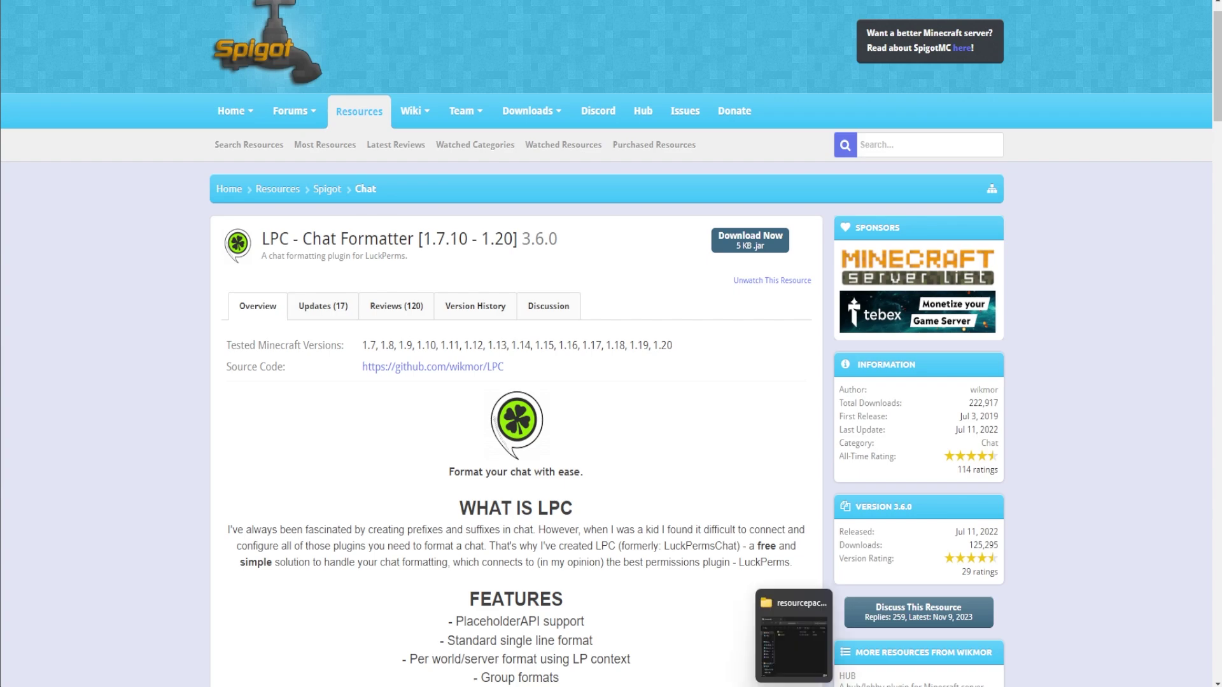
- Browse PACK TEST > assets > minecraft > font and open default.json in VS Code
{"action": "left_click", "coordinate": [793, 611]}
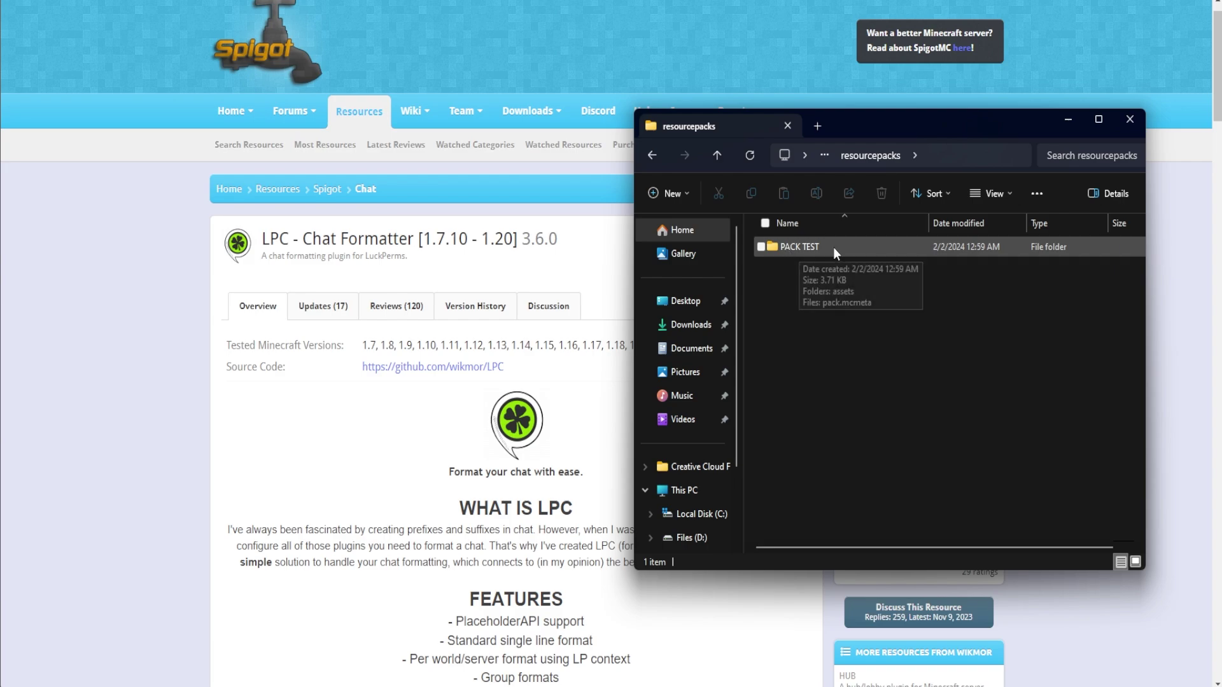
{"action": "double_click", "coordinate": [810, 248]}
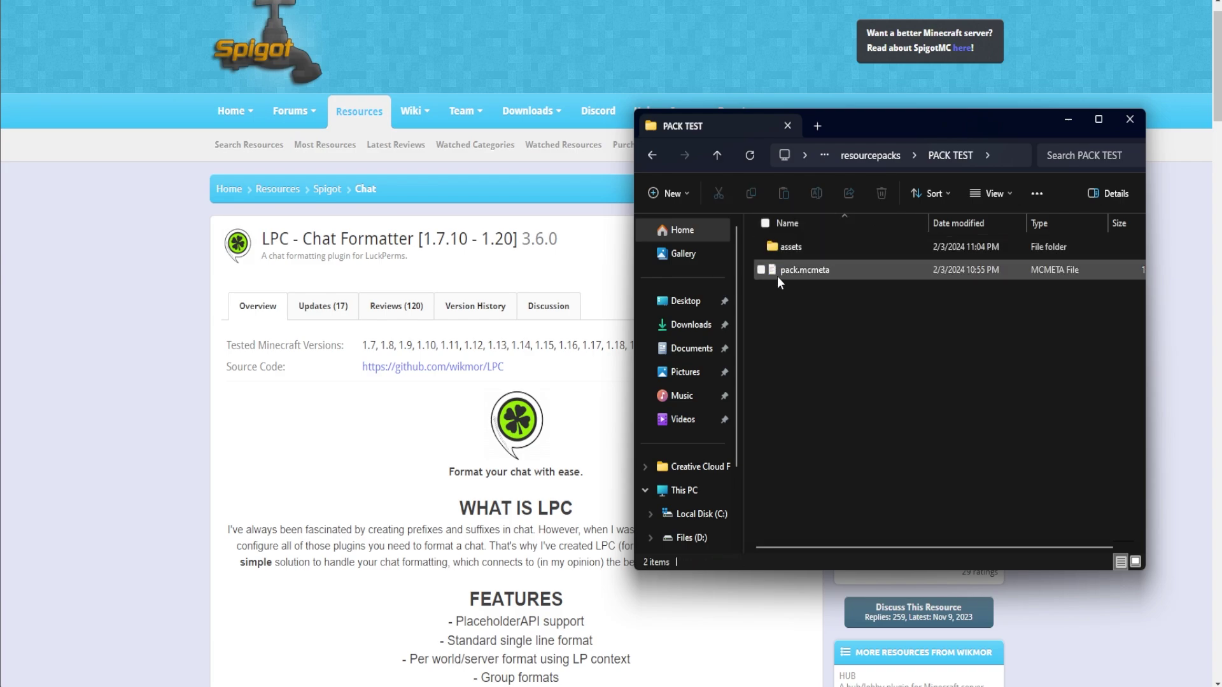
{"action": "double_click", "coordinate": [814, 247]}
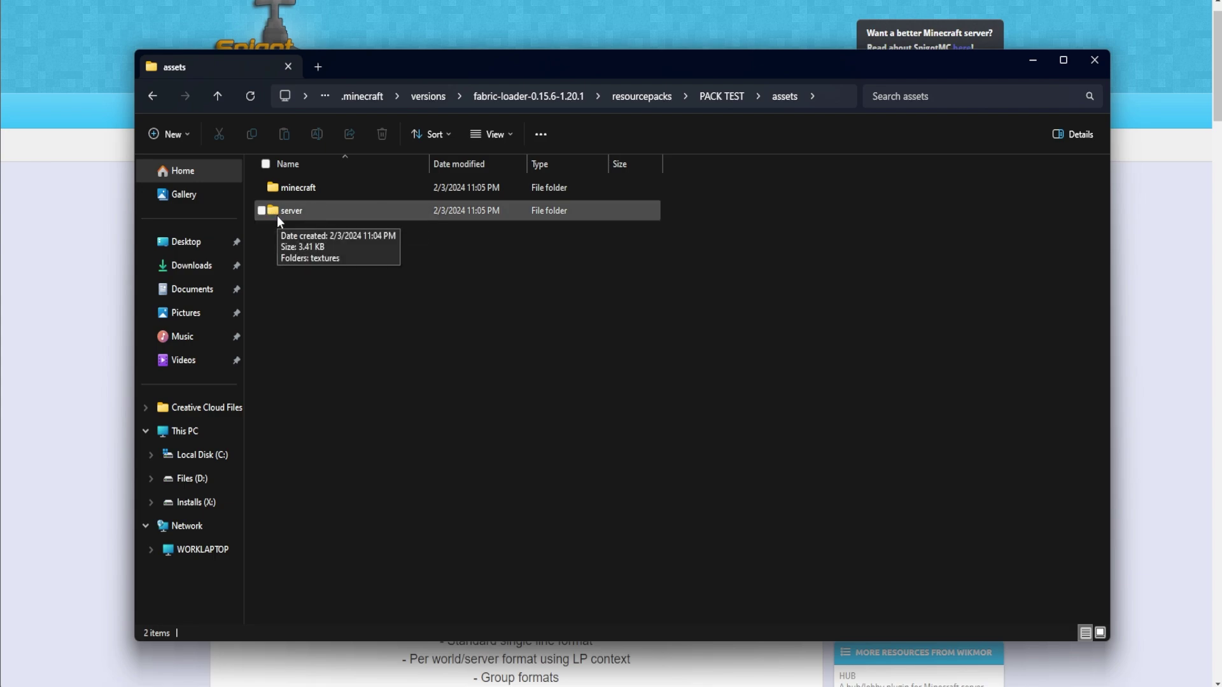
{"action": "double_click", "coordinate": [318, 187]}
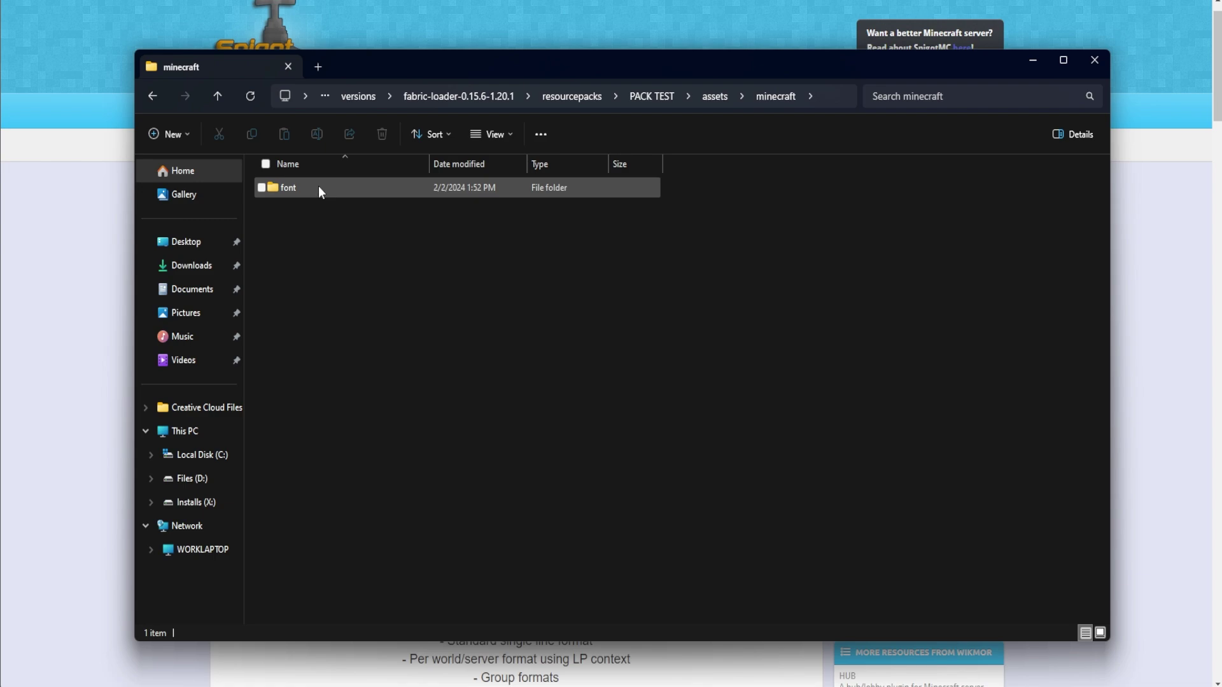
{"action": "double_click", "coordinate": [301, 187]}
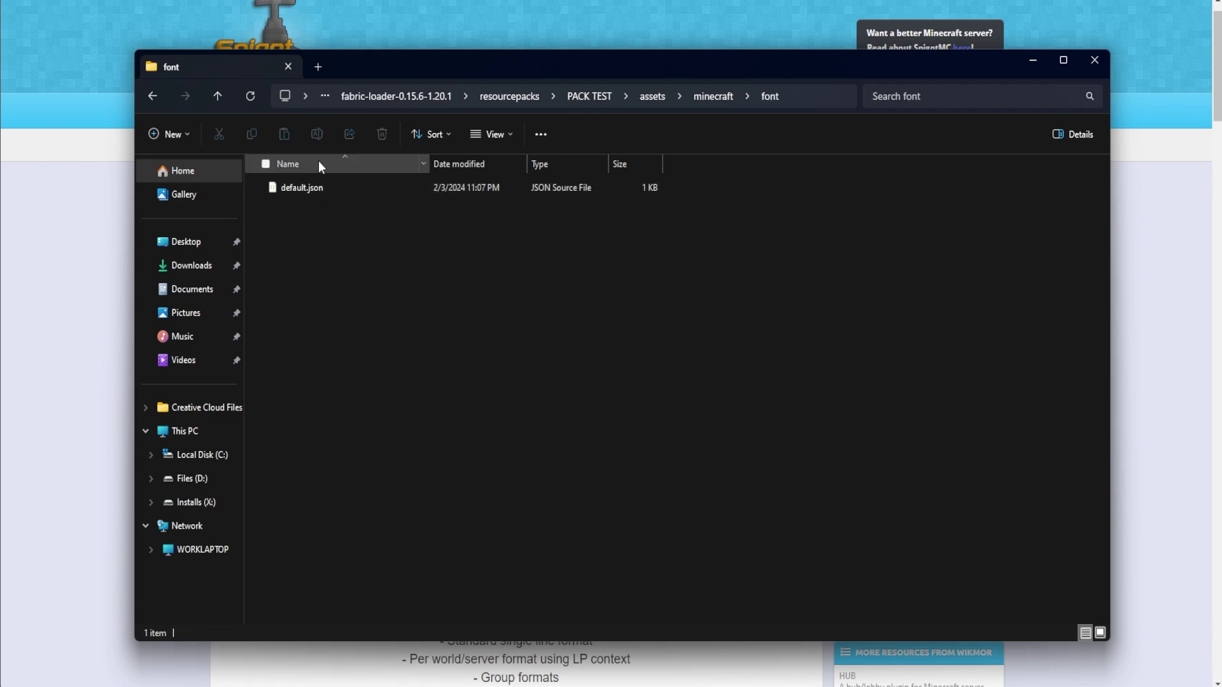
{"action": "double_click", "coordinate": [310, 193]}
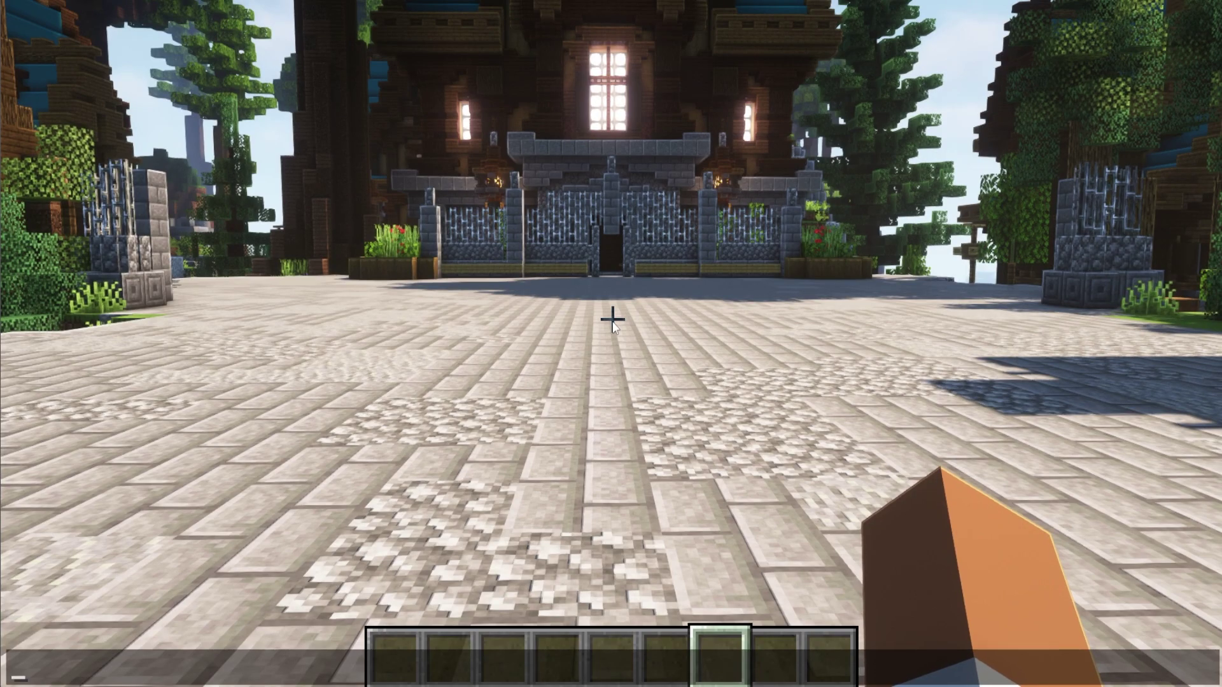
- Send 'Hello' as a Minecraft chat message
{"action": "type", "text": "Hello"}
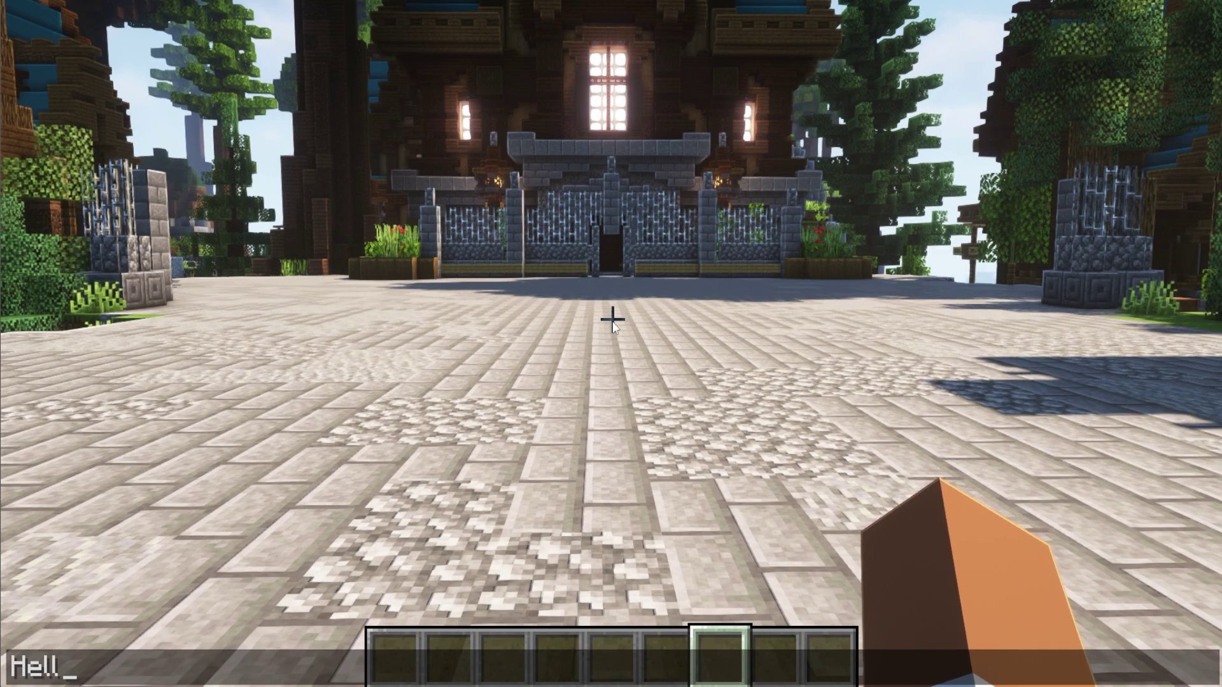
{"action": "key", "text": "Return"}
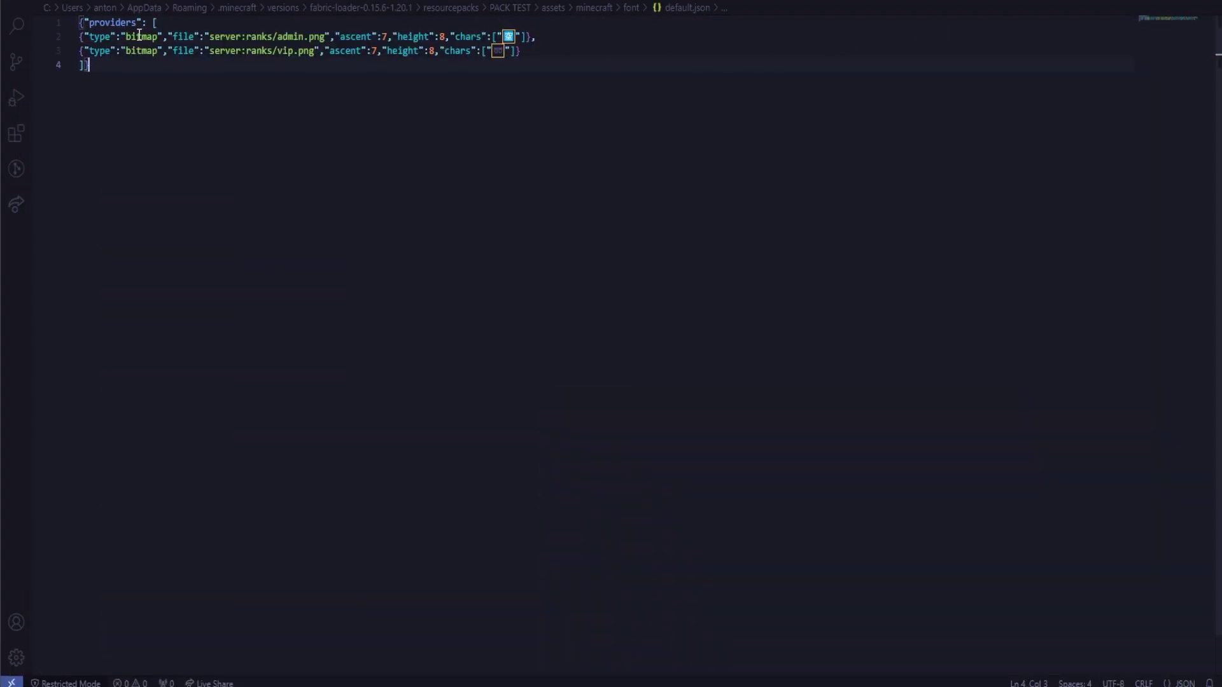
- Highlight 'server' in the admin.png path, then go back to the resourcepacks folder in Explorer
{"action": "left_click", "coordinate": [128, 36]}
{"action": "left_click", "coordinate": [183, 36]}
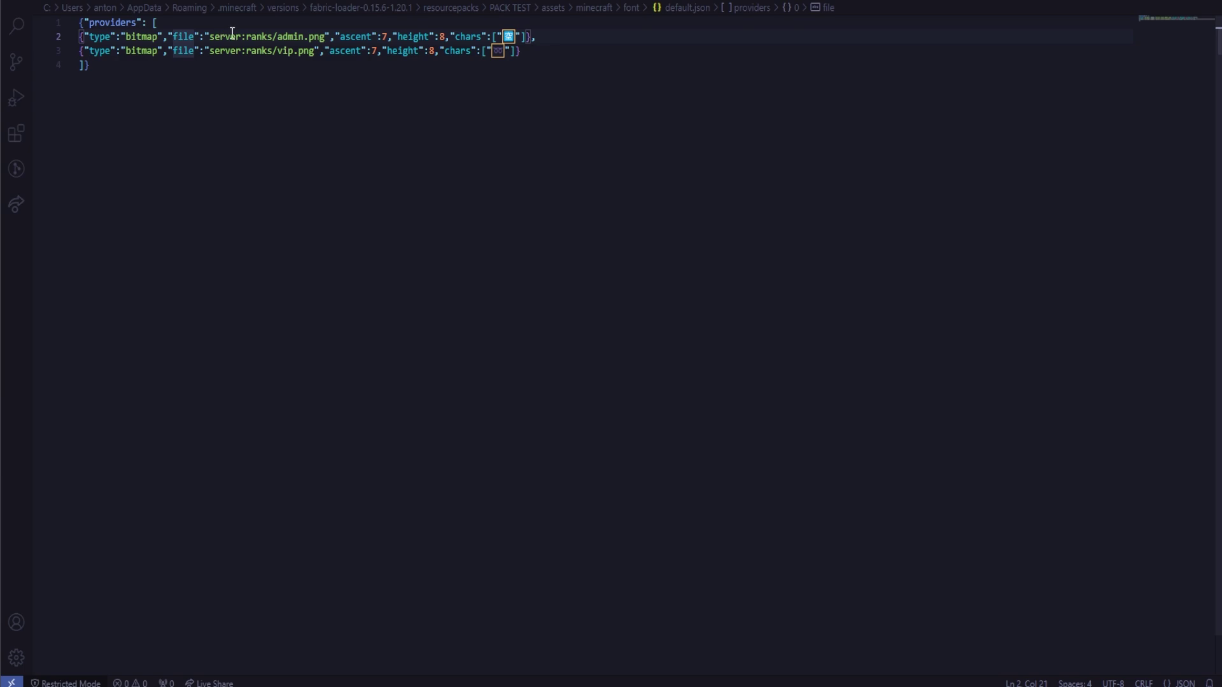
{"action": "left_click_drag", "start_coordinate": [211, 37], "coordinate": [242, 37]}
{"action": "key", "text": "alt+Tab"}
{"action": "left_click", "coordinate": [512, 96]}
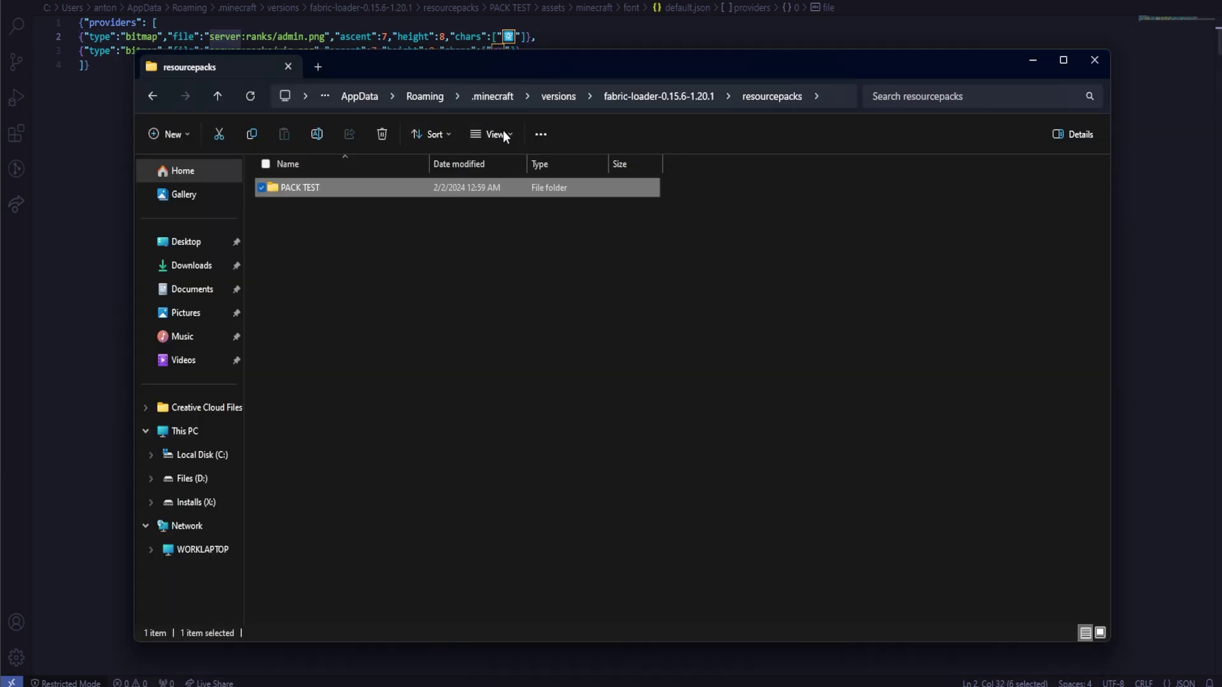
- Browse PACK TEST\assets\server\textures\ranks to view the admin, mod, mvp and vip images
{"action": "double_click", "coordinate": [345, 187]}
{"action": "double_click", "coordinate": [323, 188]}
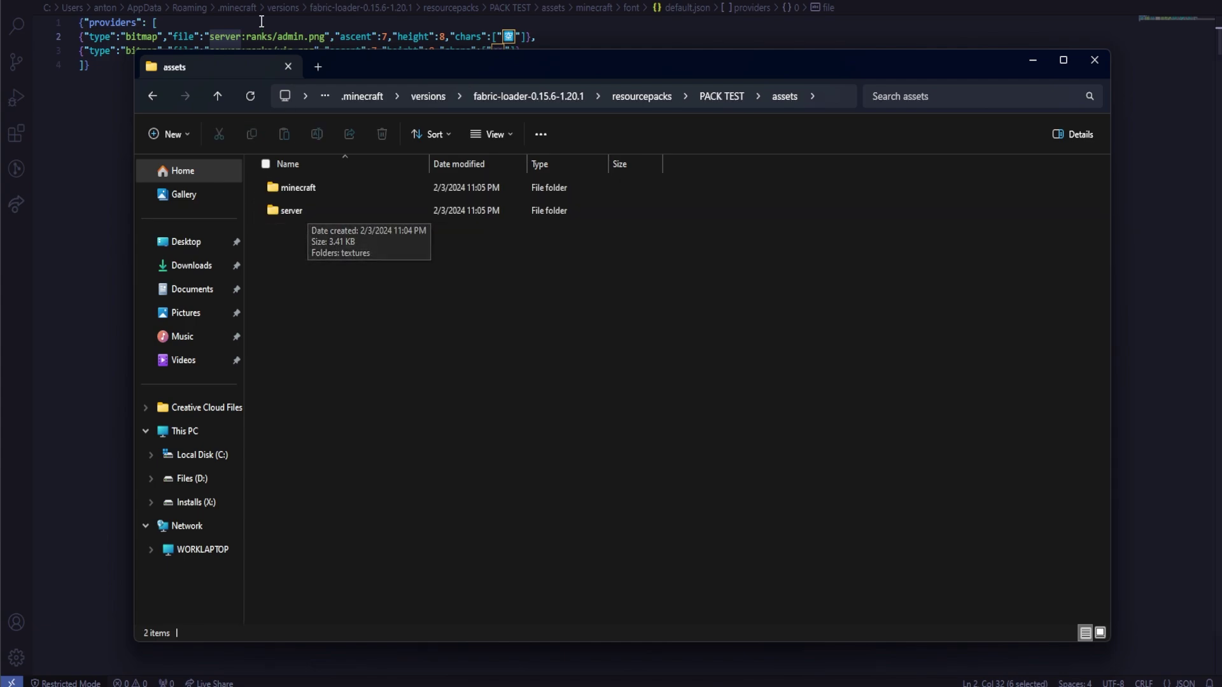
{"action": "double_click", "coordinate": [334, 210]}
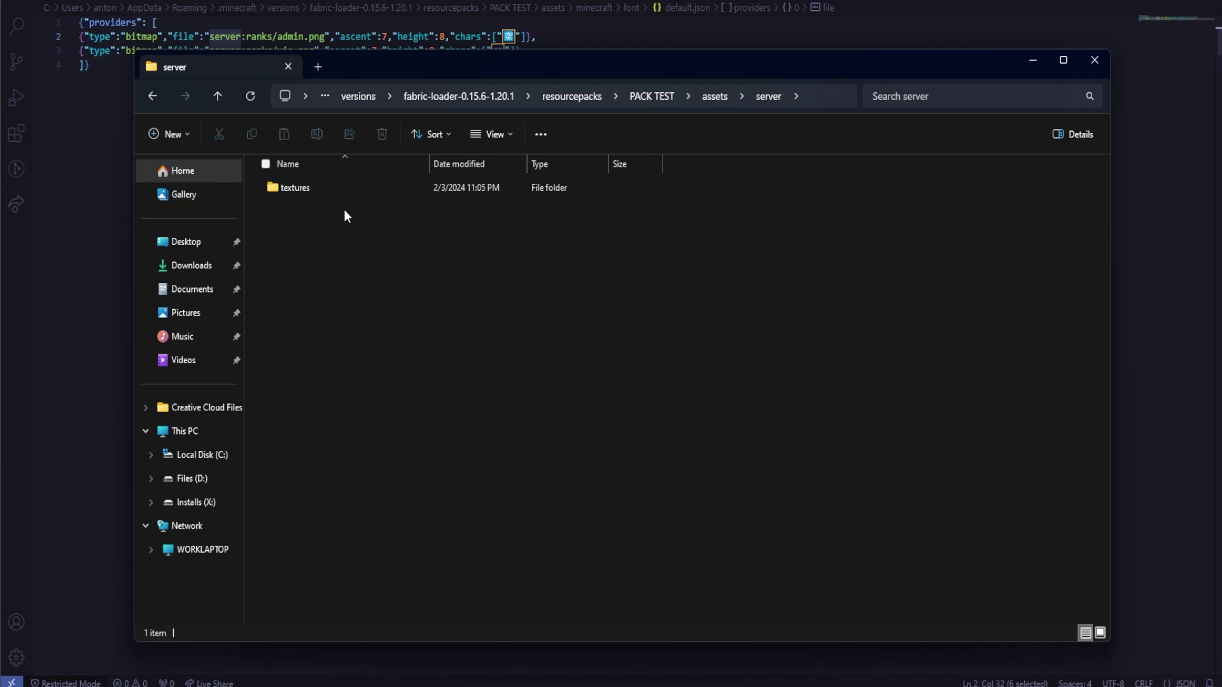
{"action": "double_click", "coordinate": [308, 184]}
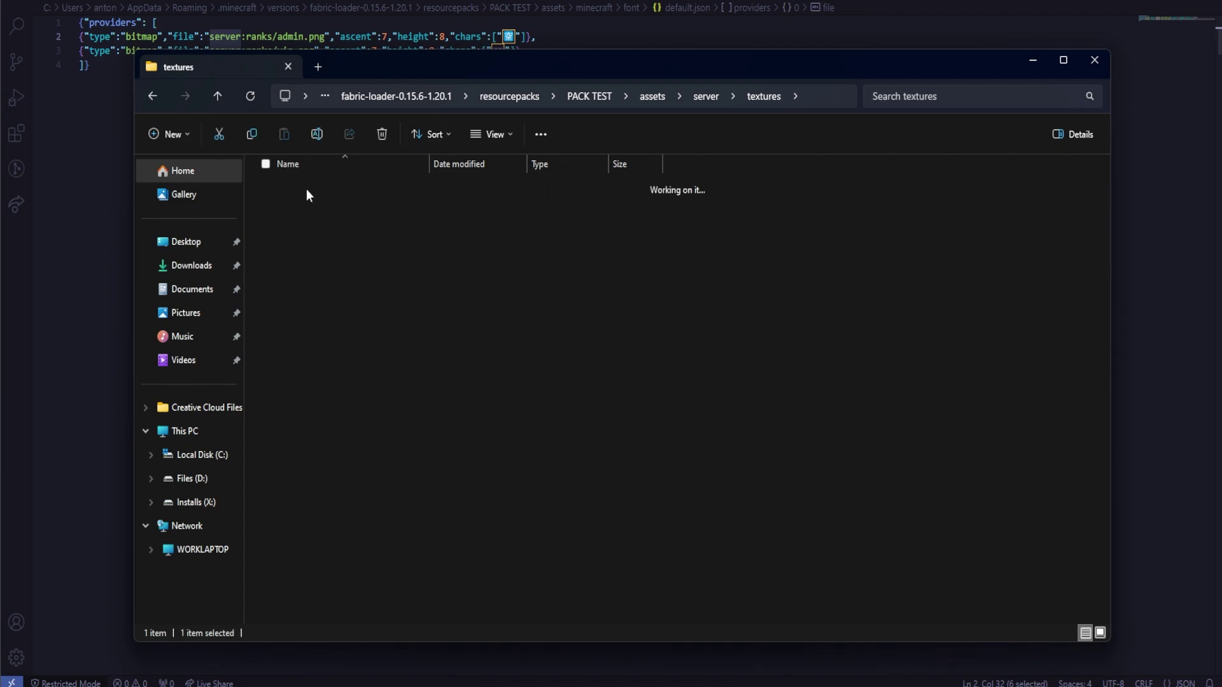
{"action": "double_click", "coordinate": [307, 189]}
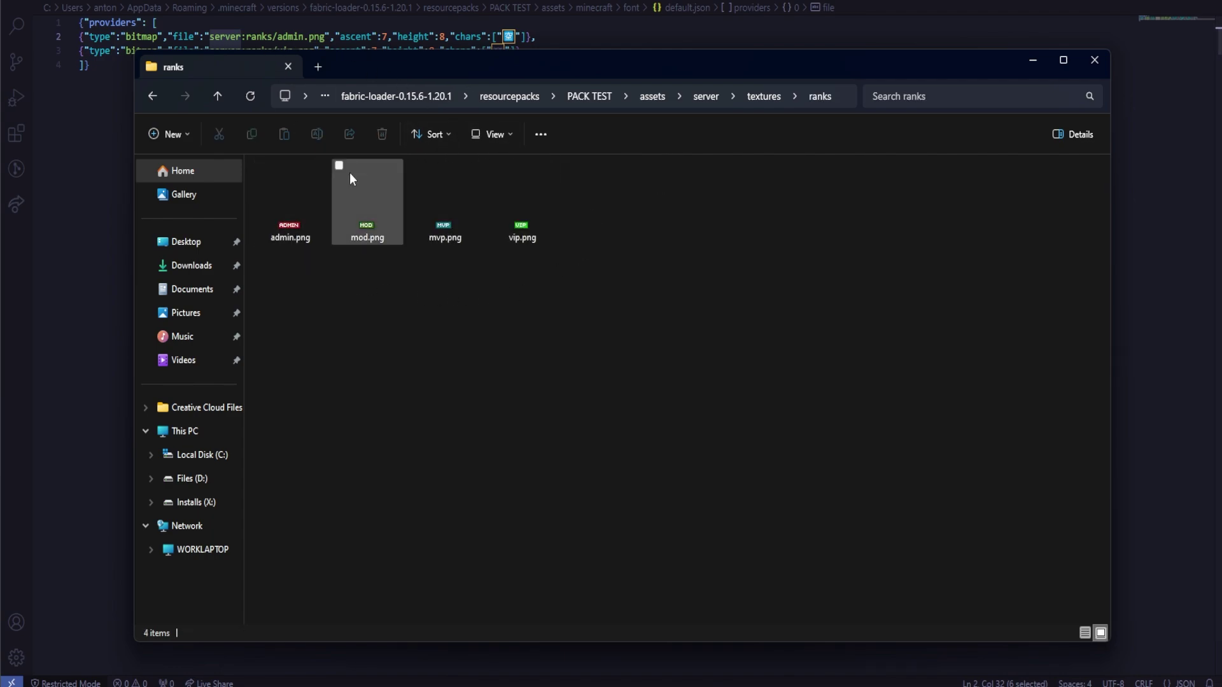
{"action": "left_click", "coordinate": [586, 25]}
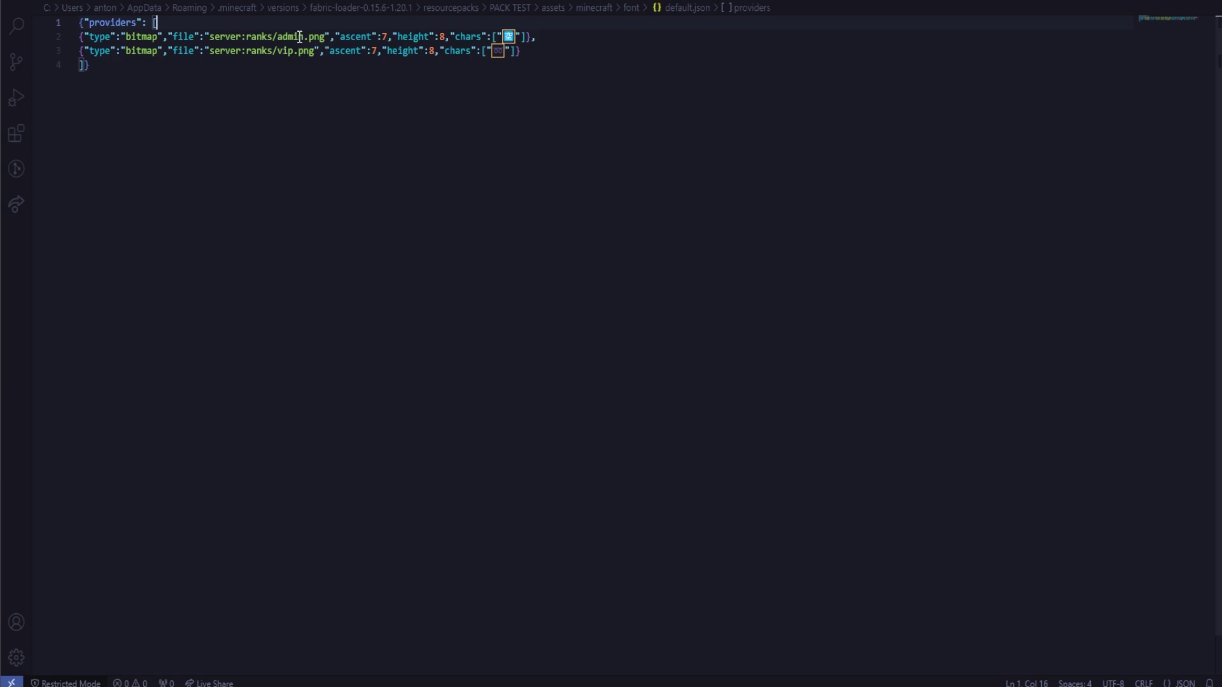
- Copy the admin provider line below itself and rename admin to mod
{"action": "left_click", "coordinate": [288, 50]}
{"action": "left_click", "coordinate": [538, 36]}
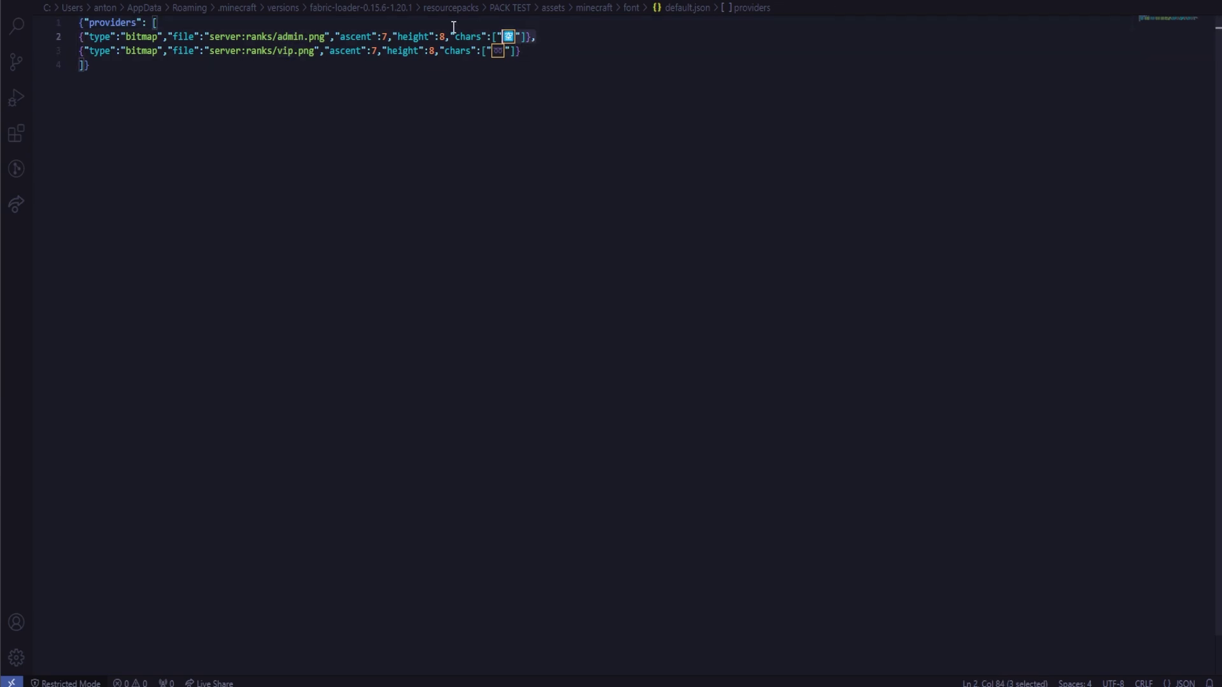
{"action": "left_click", "coordinate": [39, 41], "text": "shift"}
{"action": "key", "text": "ctrl+c"}
{"action": "left_click", "coordinate": [556, 39]}
{"action": "key", "text": "Return"}
{"action": "key", "text": "ctrl+v"}
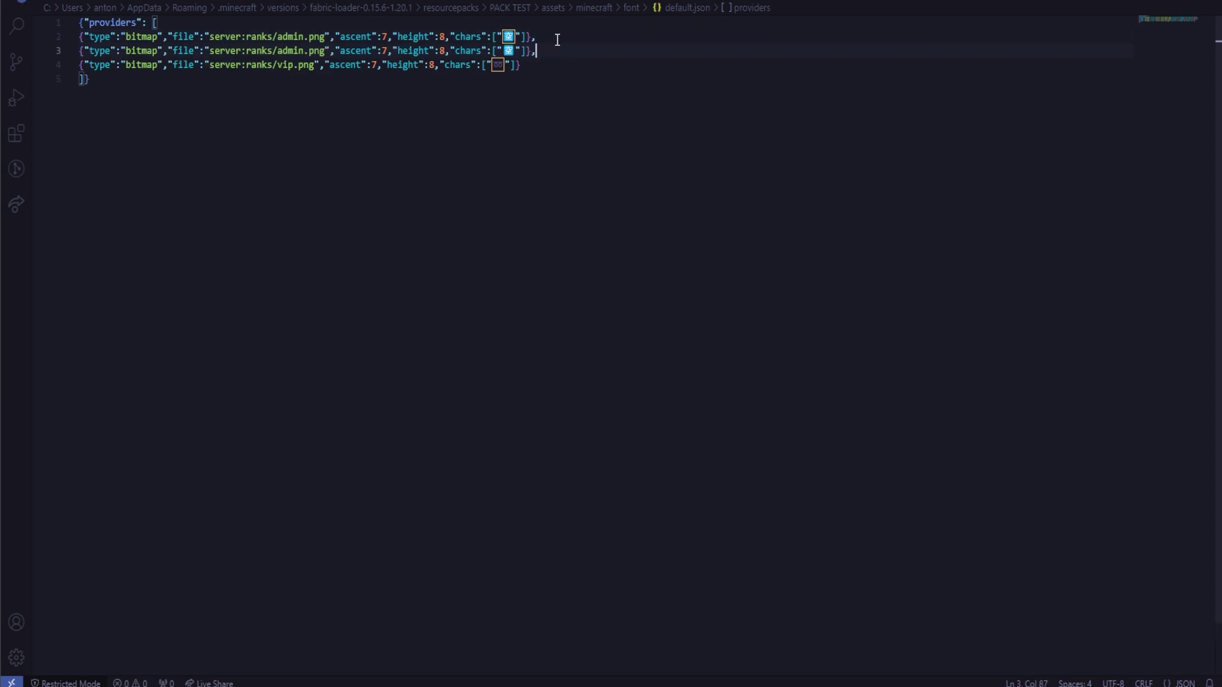
{"action": "double_click", "coordinate": [290, 51]}
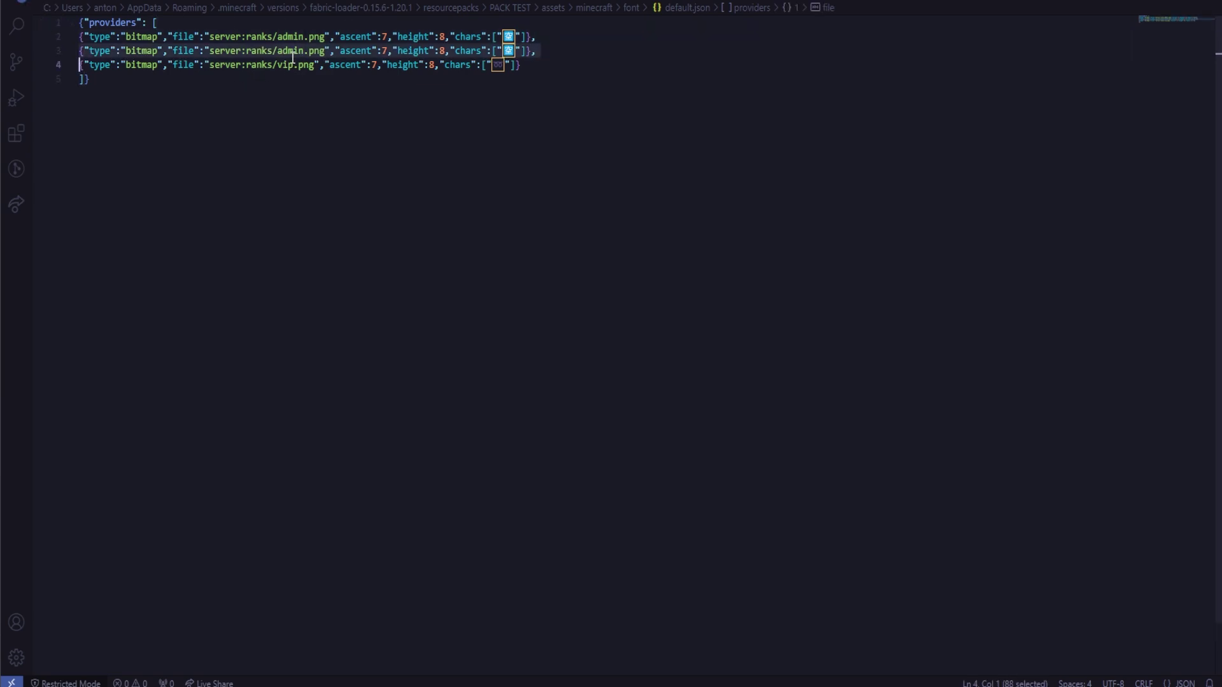
{"action": "type", "text": "mod"}
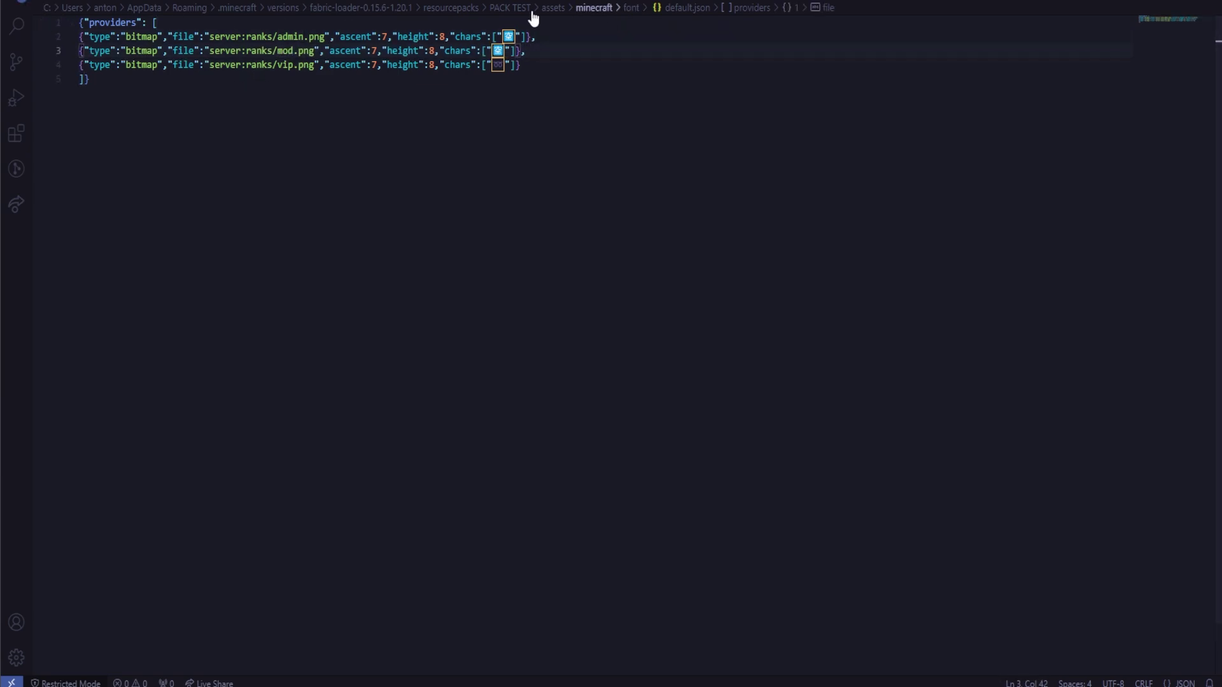
- Duplicate the mod provider line and rename its image to mvp
{"action": "left_click_drag", "start_coordinate": [521, 65], "coordinate": [44, 71]}
{"action": "left_click", "coordinate": [554, 55]}
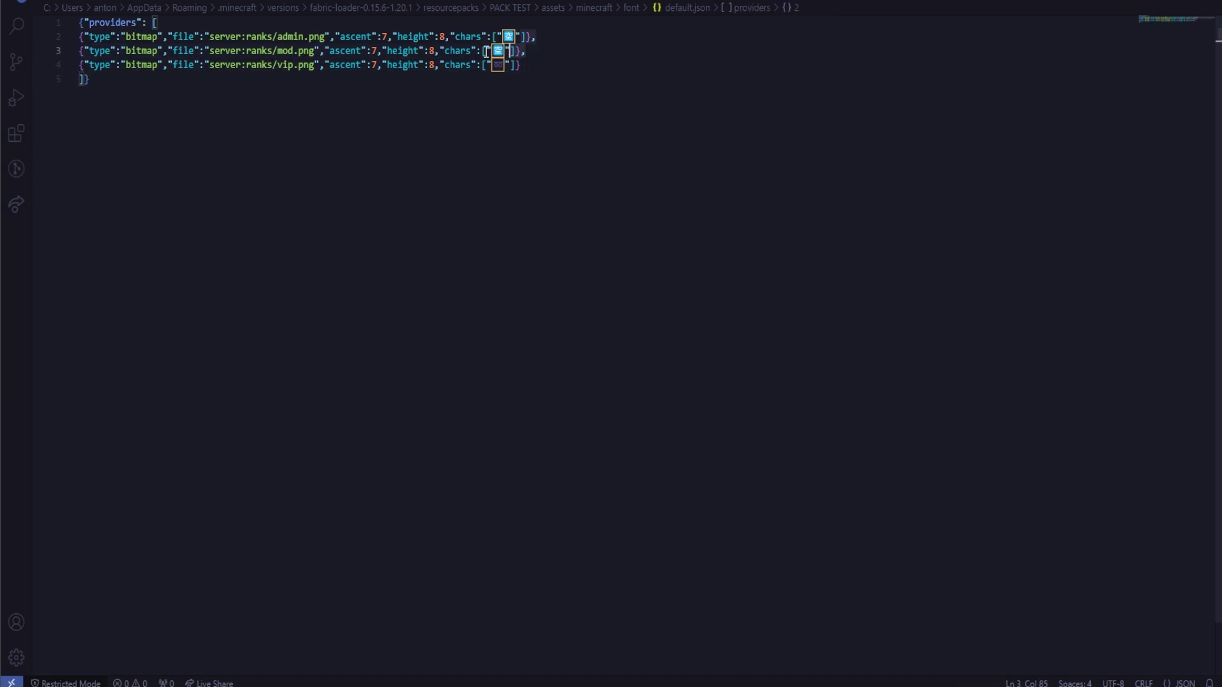
{"action": "key", "text": "shift+alt+Down"}
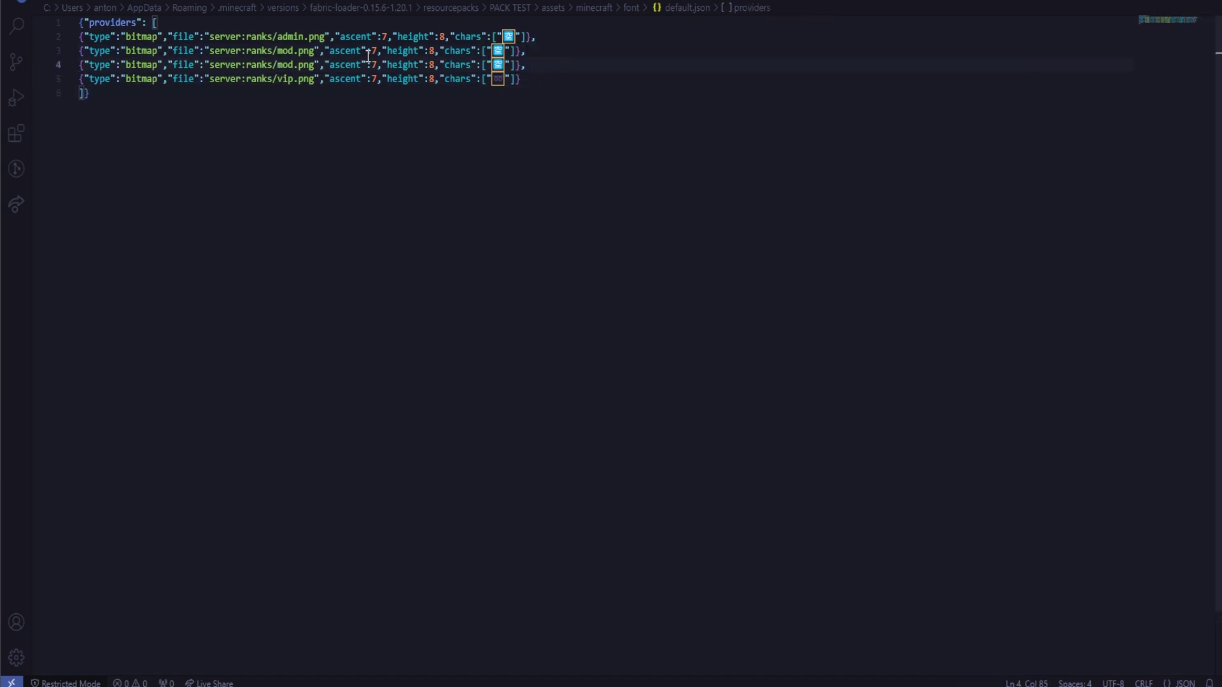
{"action": "left_click", "coordinate": [281, 66]}
{"action": "double_click", "coordinate": [286, 66]}
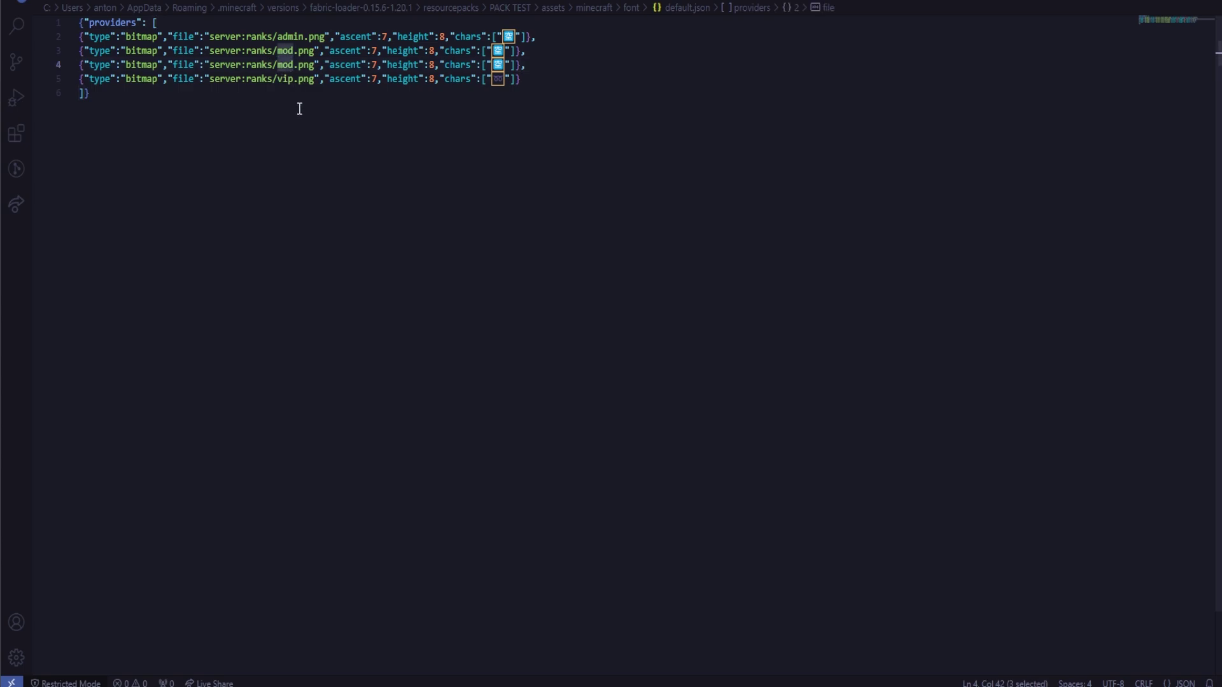
{"action": "type", "text": "mvp"}
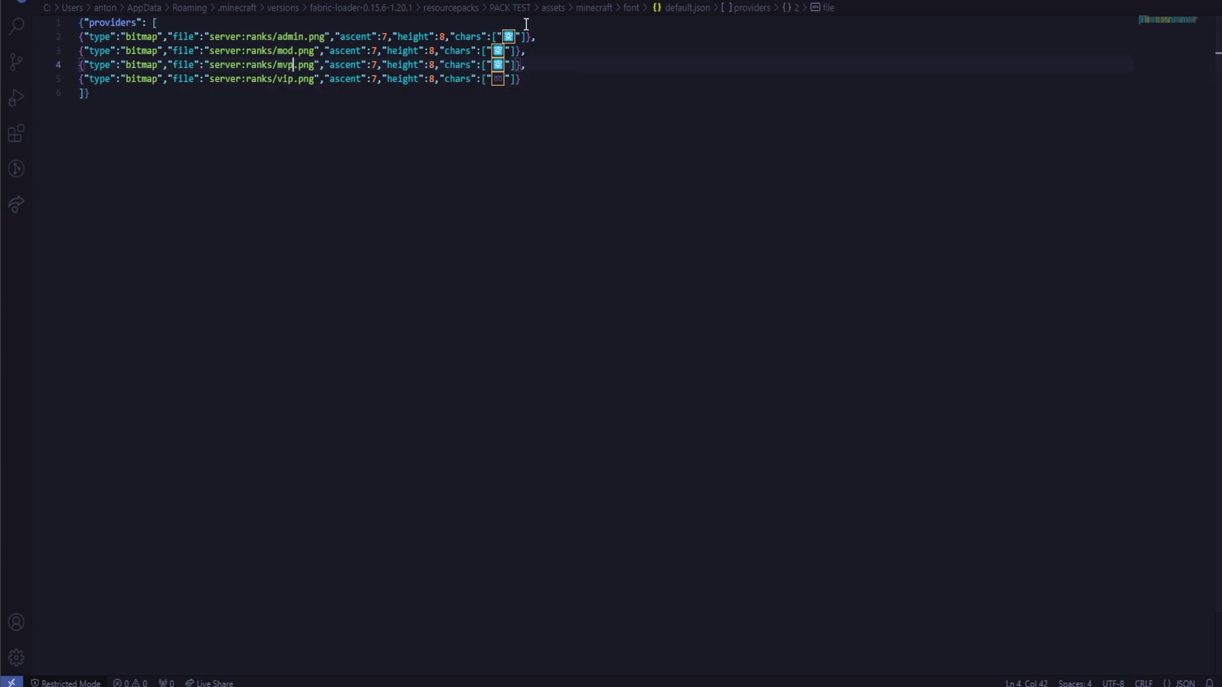
{"action": "left_click_drag", "start_coordinate": [521, 66], "coordinate": [528, 65]}
{"action": "left_click", "coordinate": [531, 79]}
{"action": "key", "text": "Up"}
- Copy the double curly loop and wavy dash symbols into the mod and mvp chars strings
{"action": "mouse_move", "coordinate": [522, 39]}
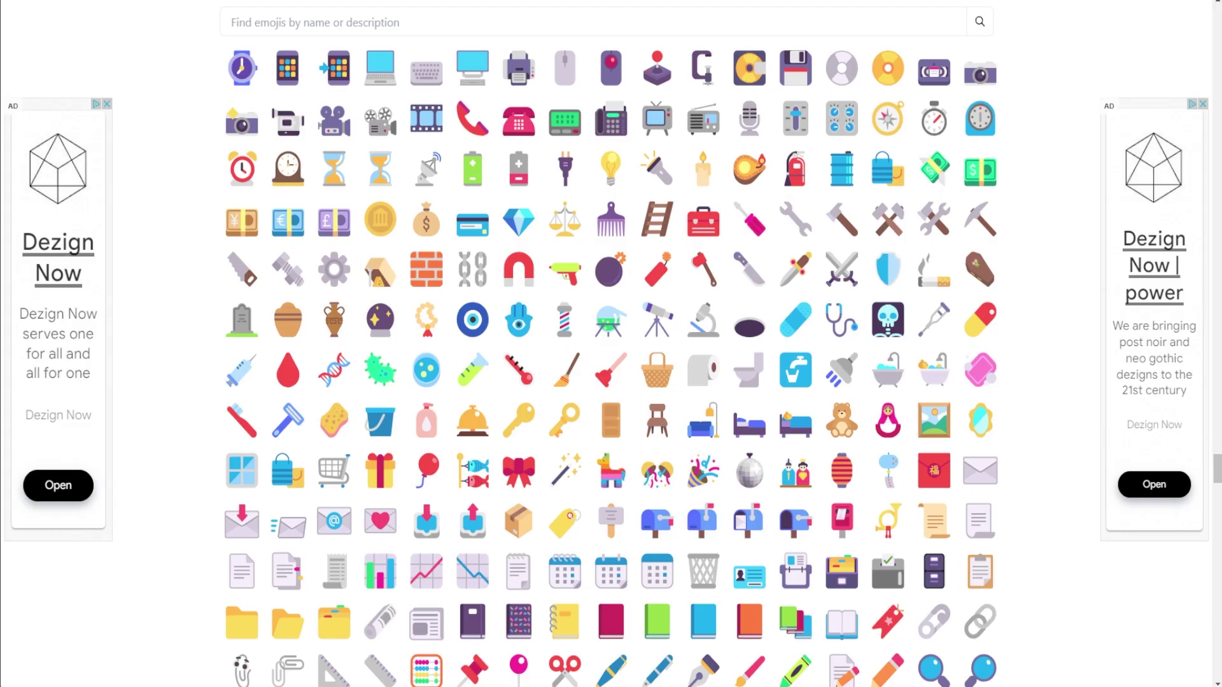
{"action": "scroll", "coordinate": [696, 434], "scroll_direction": "down", "scroll_amount": 7}
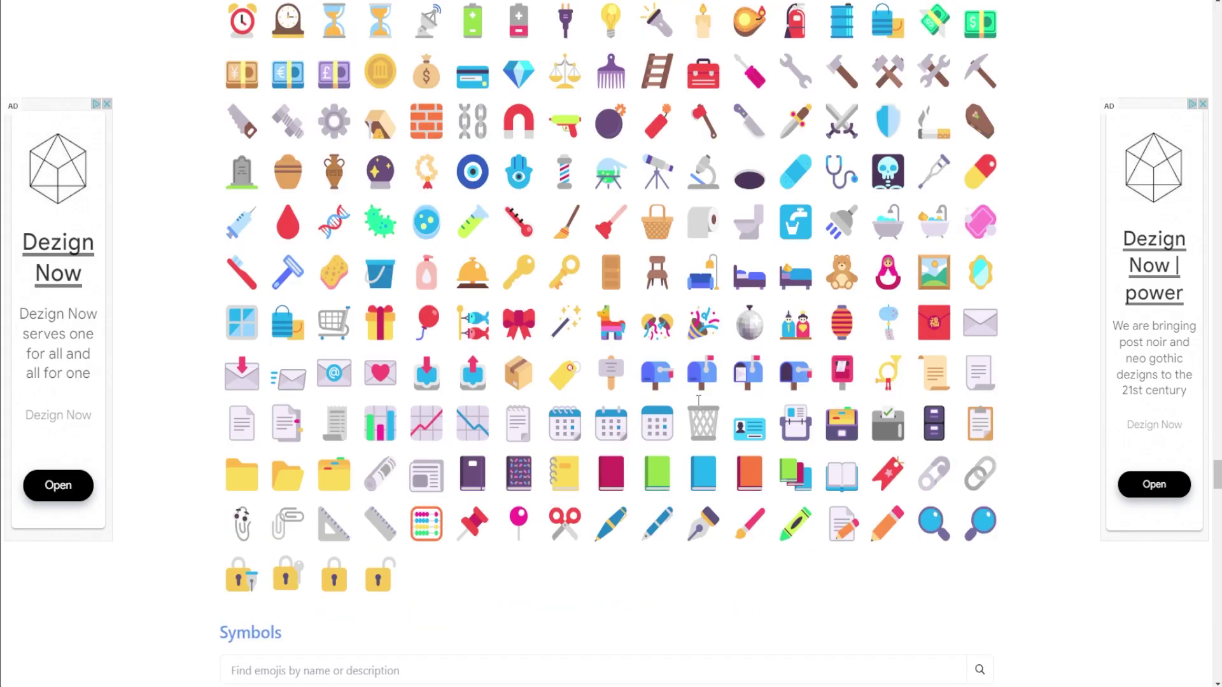
{"action": "scroll", "coordinate": [695, 435], "scroll_direction": "down", "scroll_amount": 7}
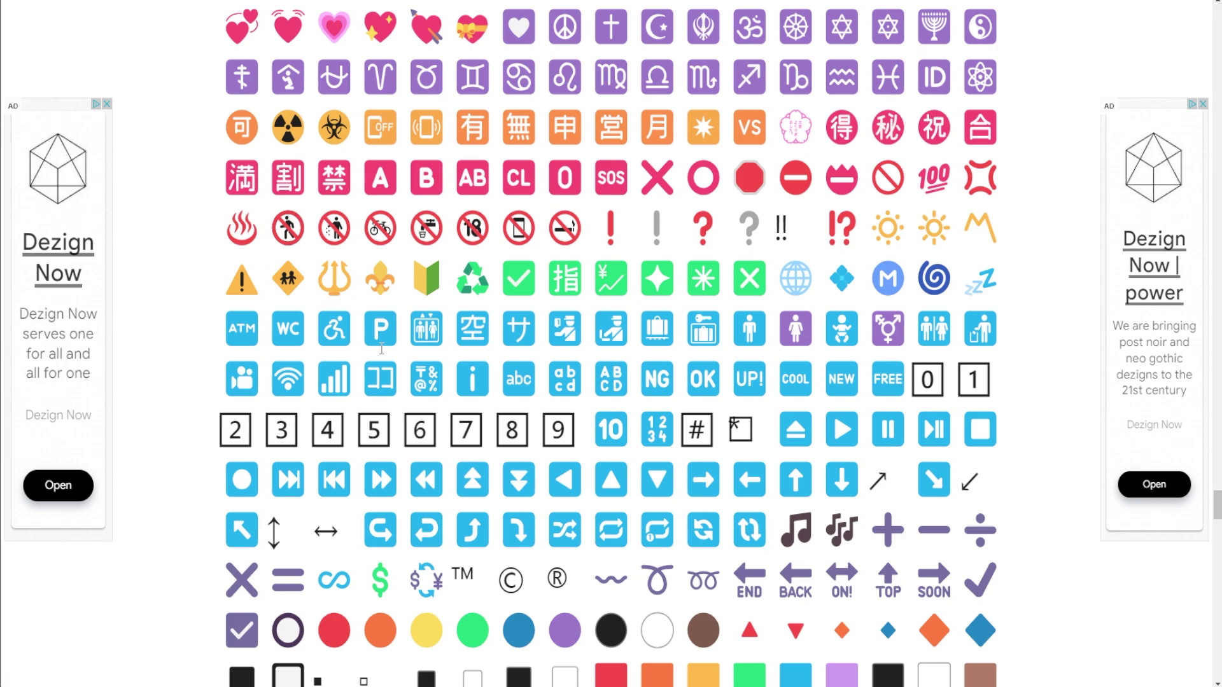
{"action": "double_click", "coordinate": [694, 568]}
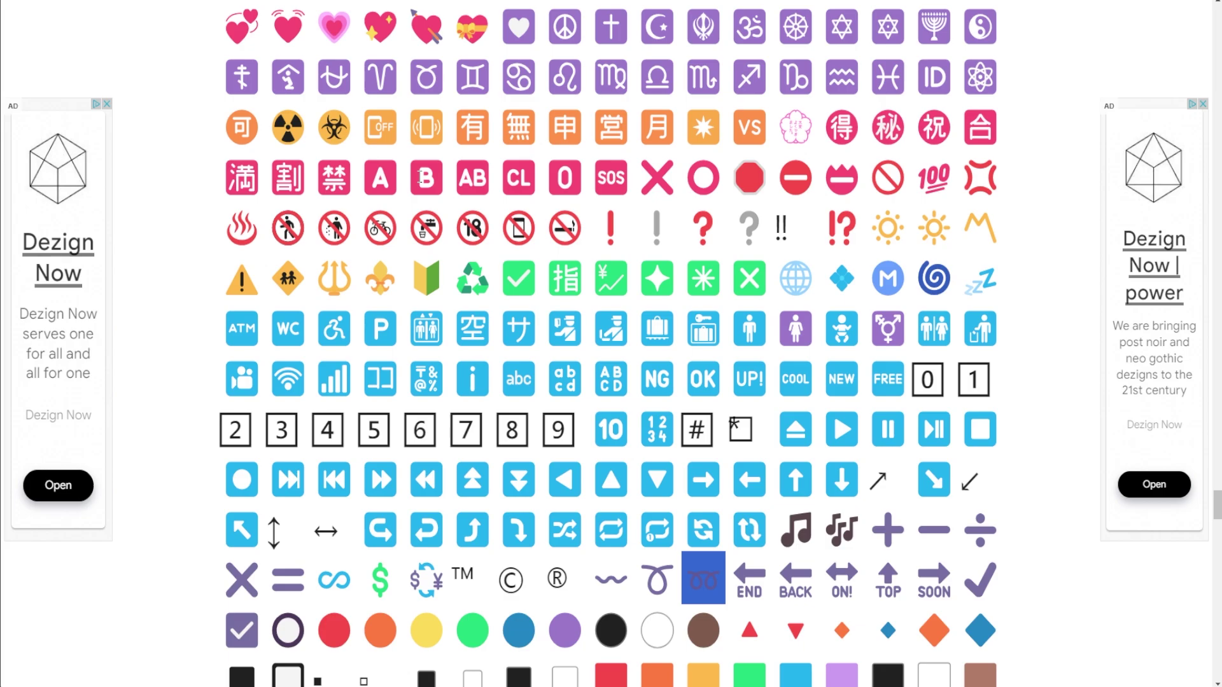
{"action": "key", "text": "alt+Tab"}
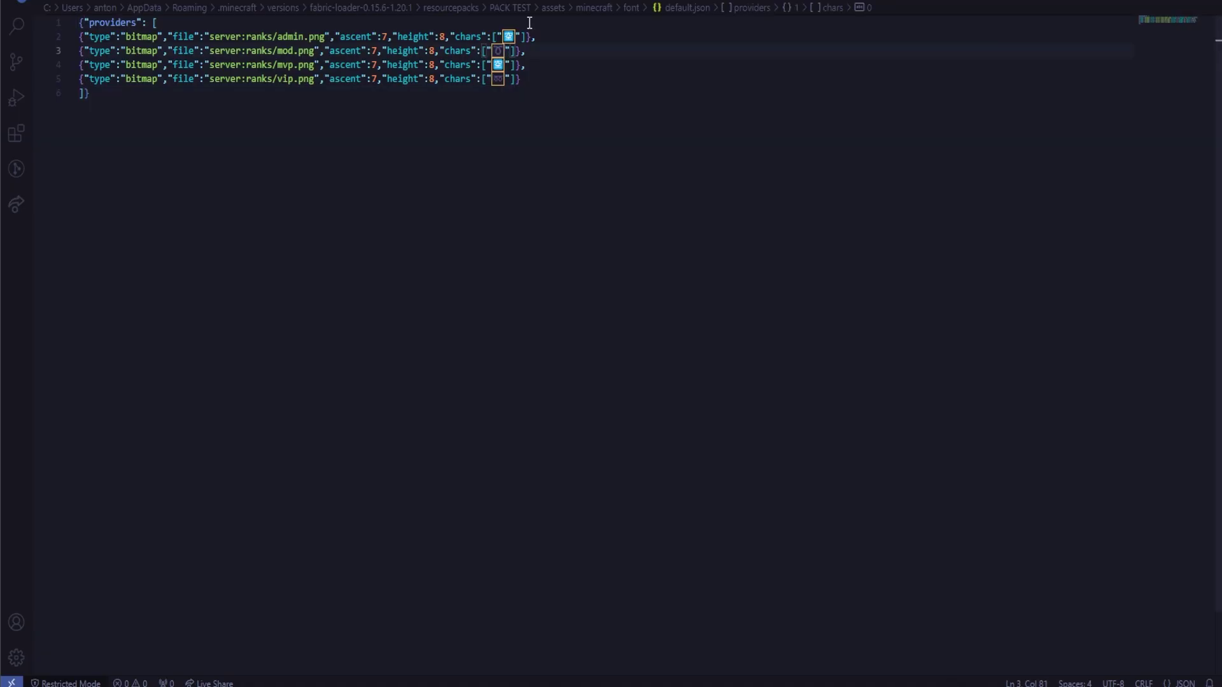
{"action": "key", "text": "alt+Tab"}
{"action": "double_click", "coordinate": [615, 581]}
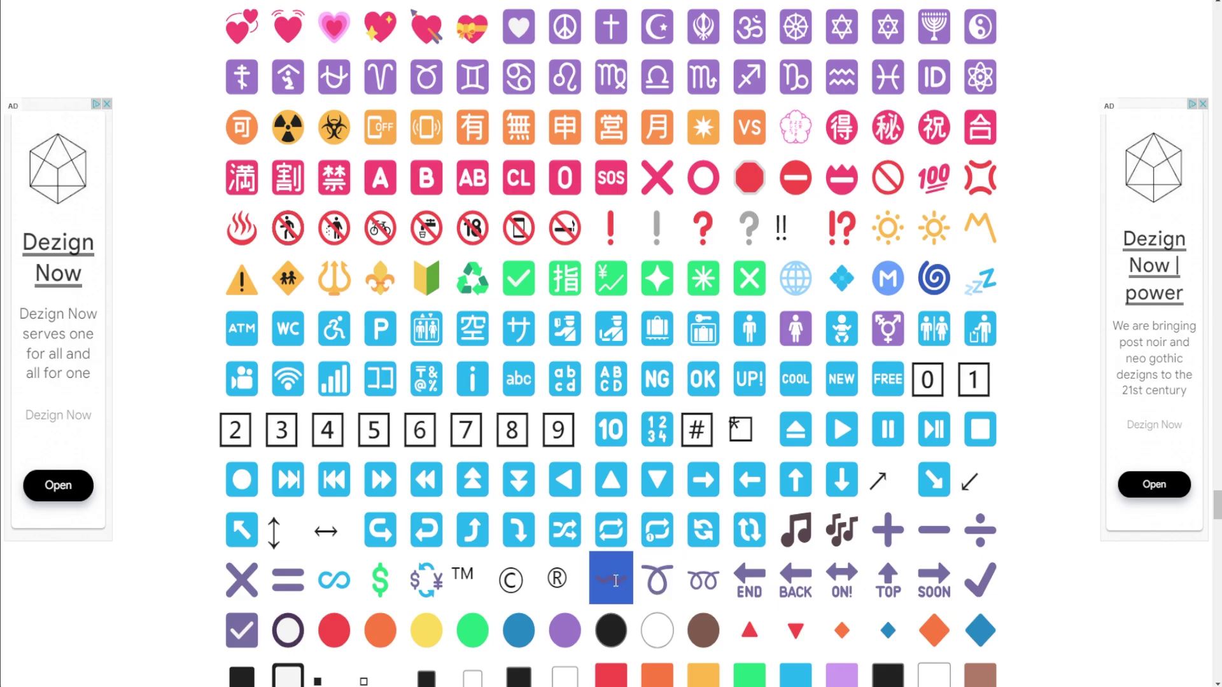
{"action": "key", "text": "alt+Tab"}
{"action": "key", "text": "BackSpace"}
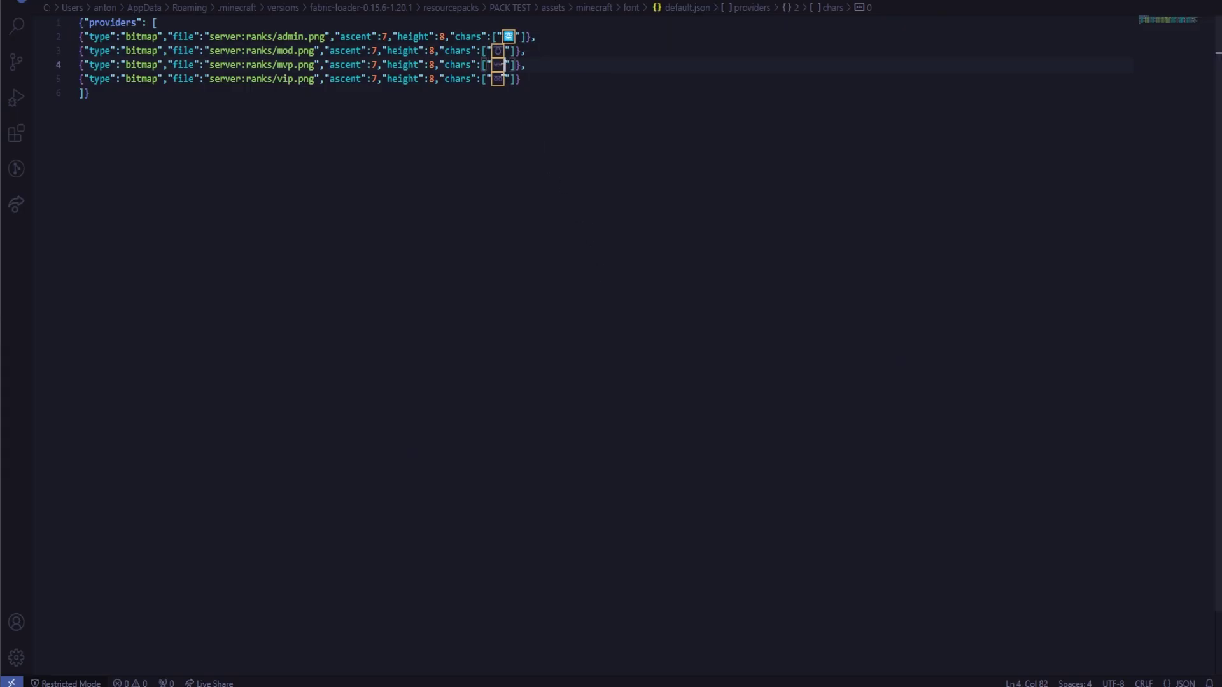
{"action": "left_click", "coordinate": [637, 153]}
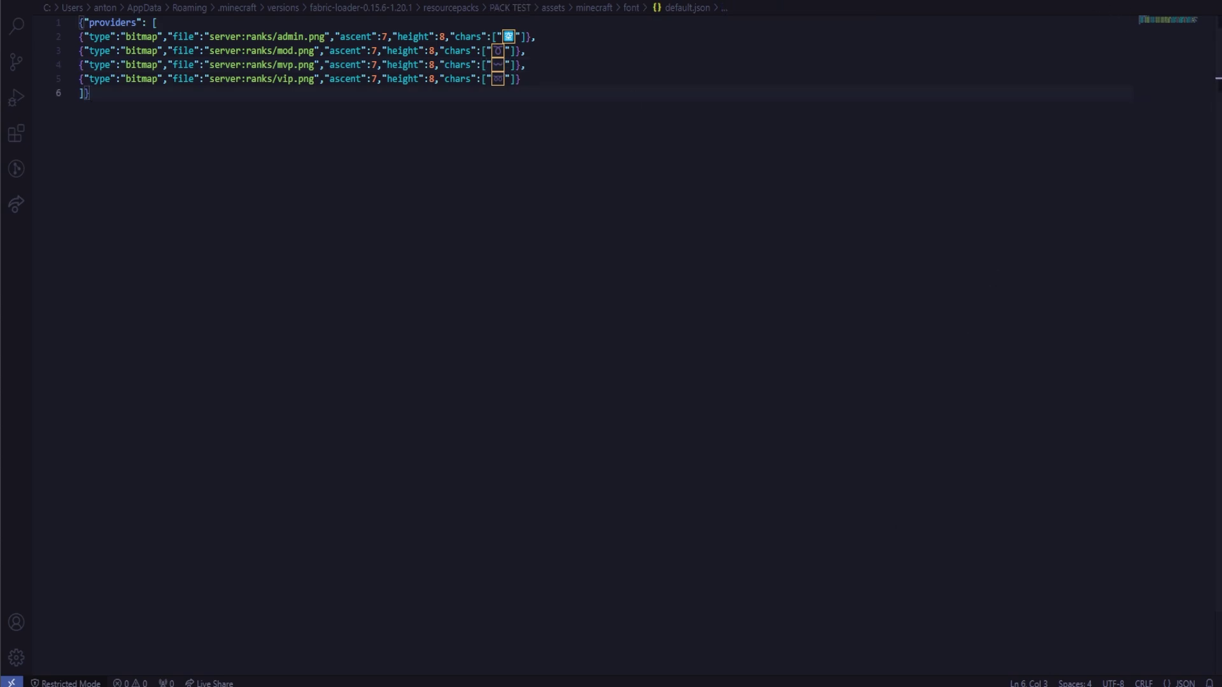
- Check the rank images in the ranks folder, go back to textures, and close Explorer
{"action": "key", "text": "alt+Tab"}
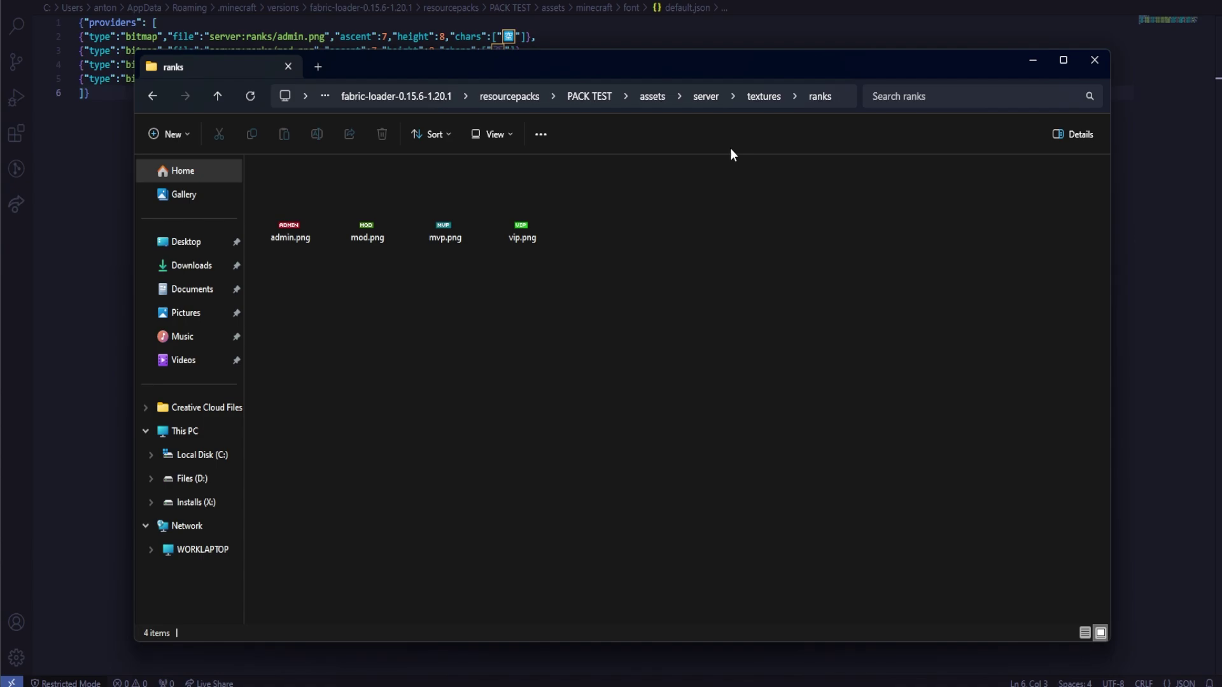
{"action": "left_click", "coordinate": [151, 96]}
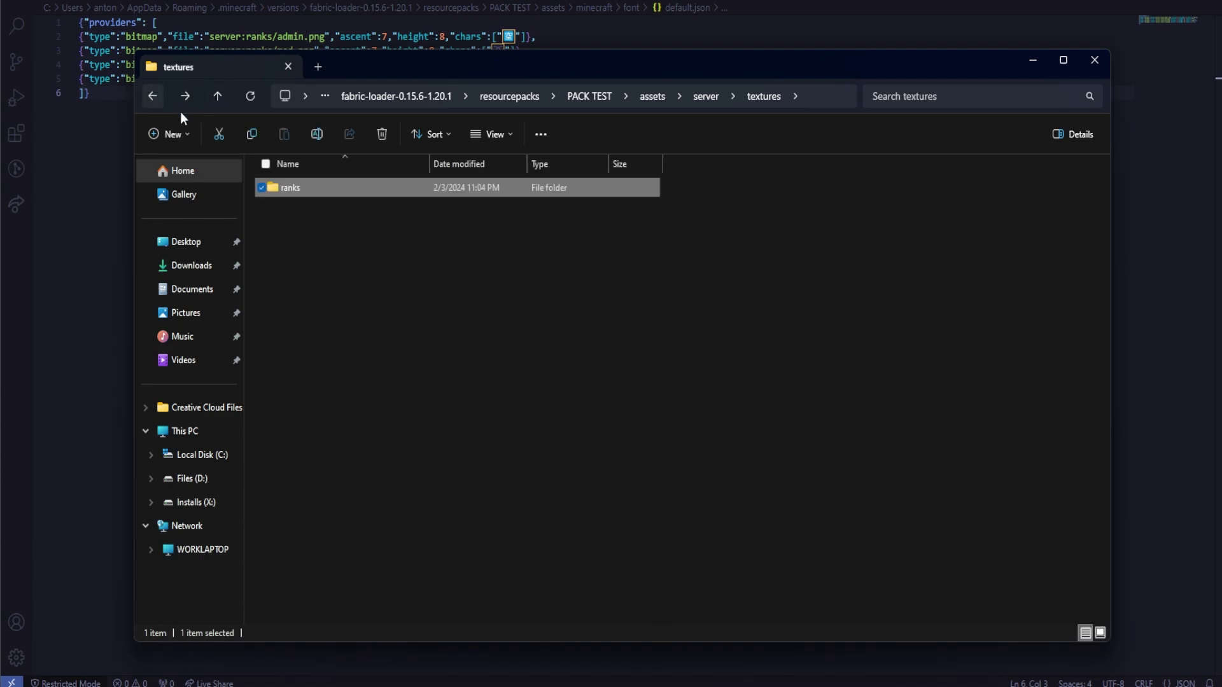
{"action": "left_click", "coordinate": [1092, 61]}
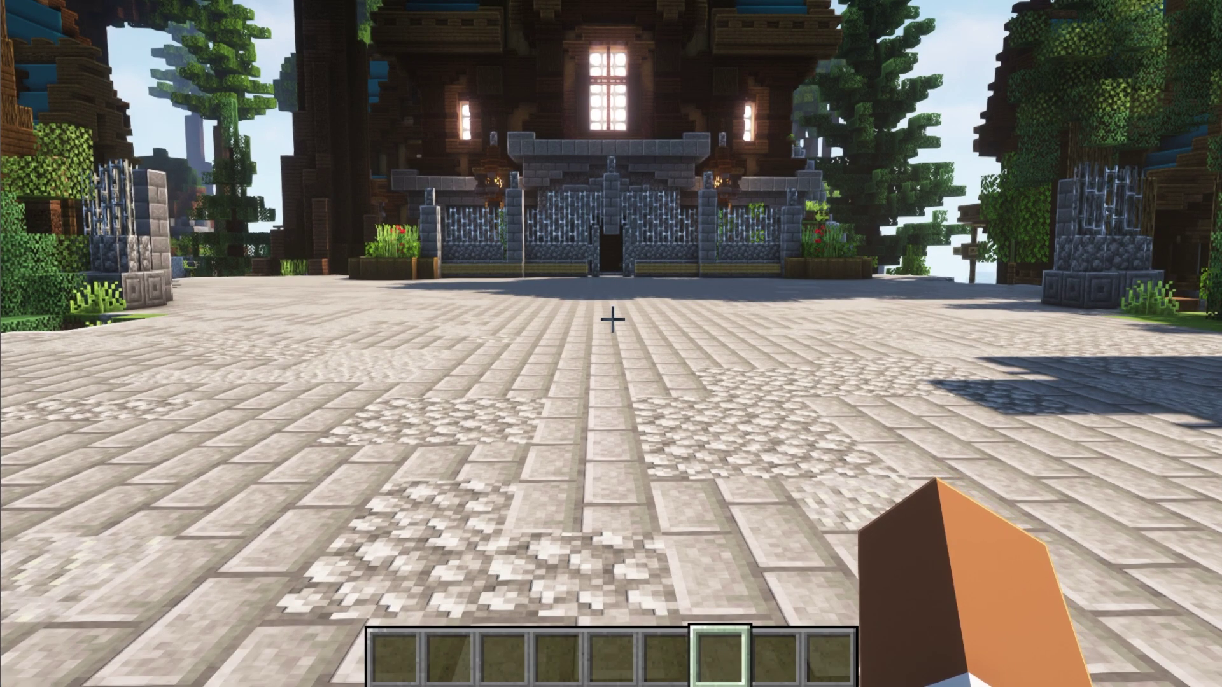
- Reload resource packs with F3+T and run /lp editor in chat
{"action": "key", "text": "F3+t"}
{"action": "key", "text": "F3+t"}
{"action": "key", "text": "t"}
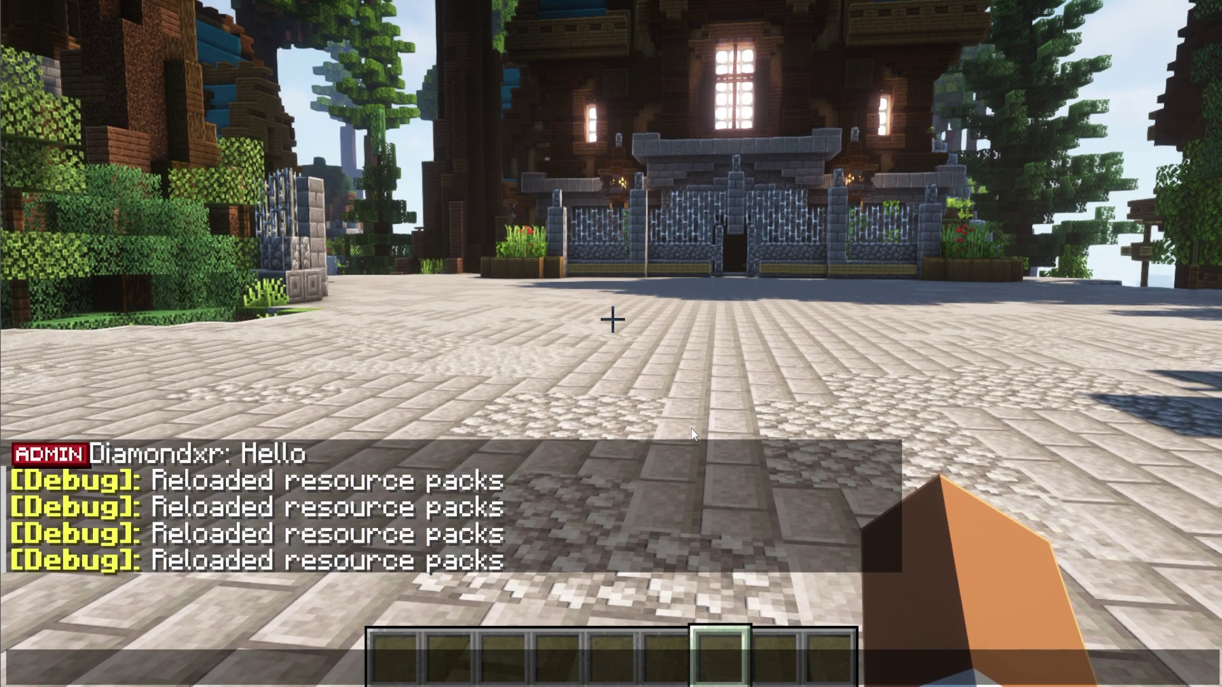
{"action": "type", "text": "/lpc"}
{"action": "key", "text": "BackSpace"}
{"action": "type", "text": "editor"}
{"action": "key", "text": "Return"}
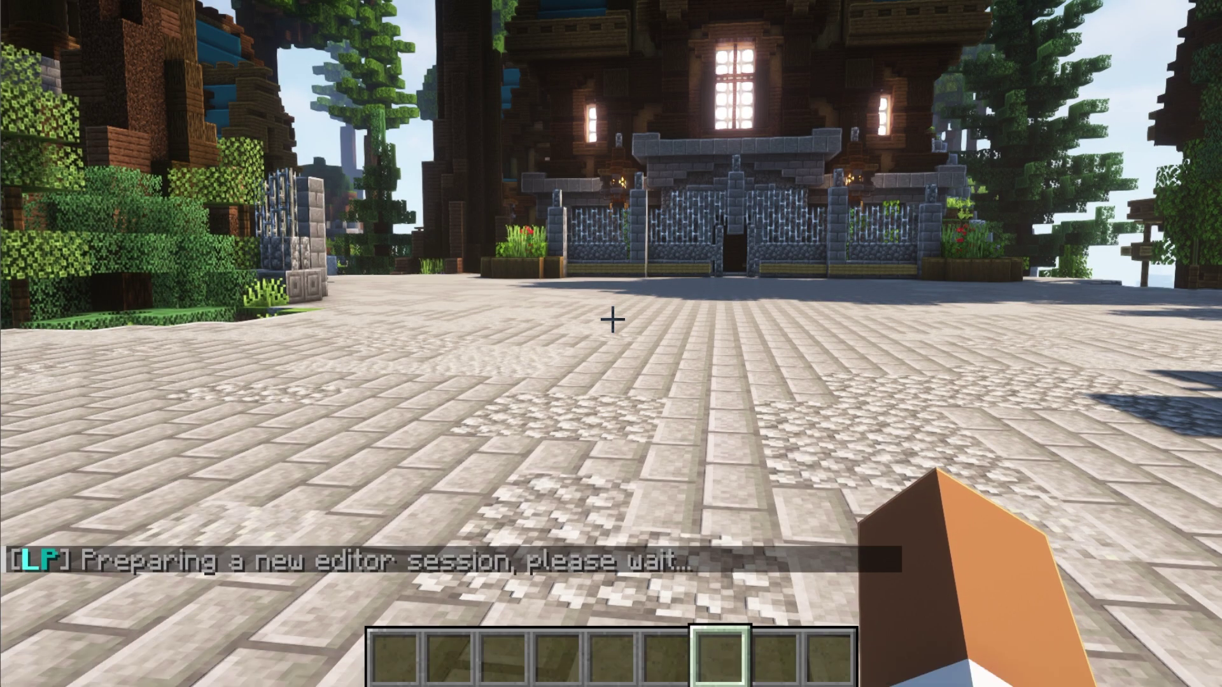
- Open the player's permissions, change group.admin to group.vip, and save
{"action": "left_click", "coordinate": [382, 558]}
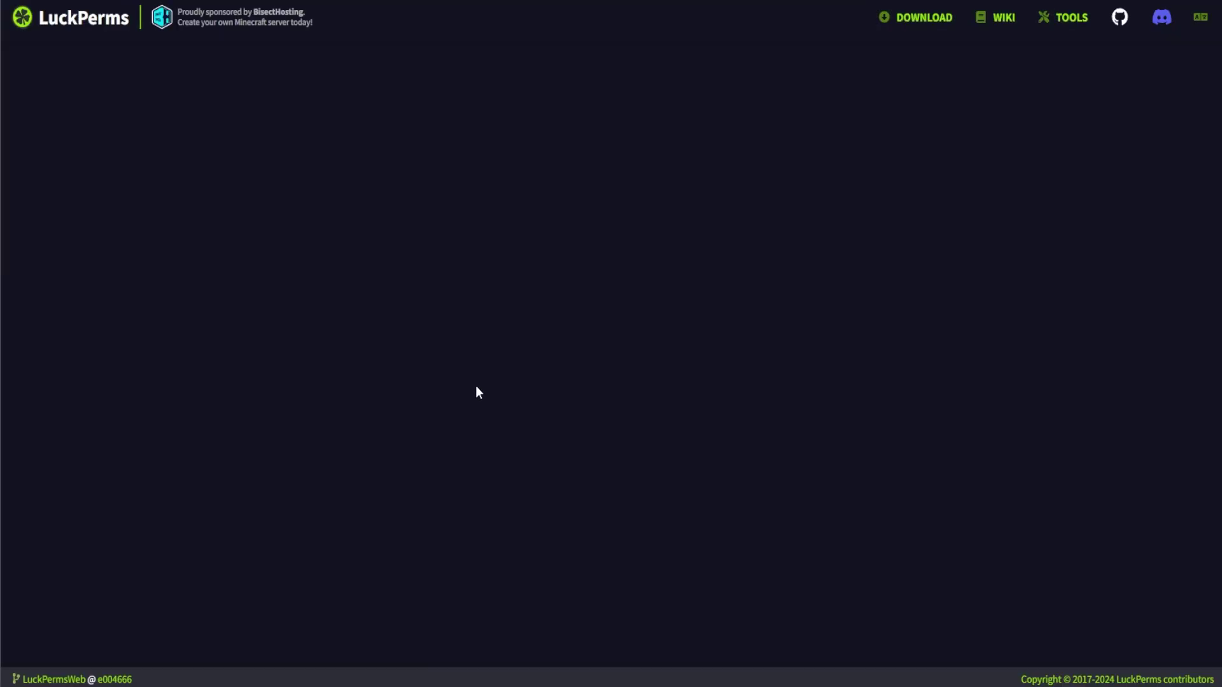
{"action": "left_click", "coordinate": [63, 176]}
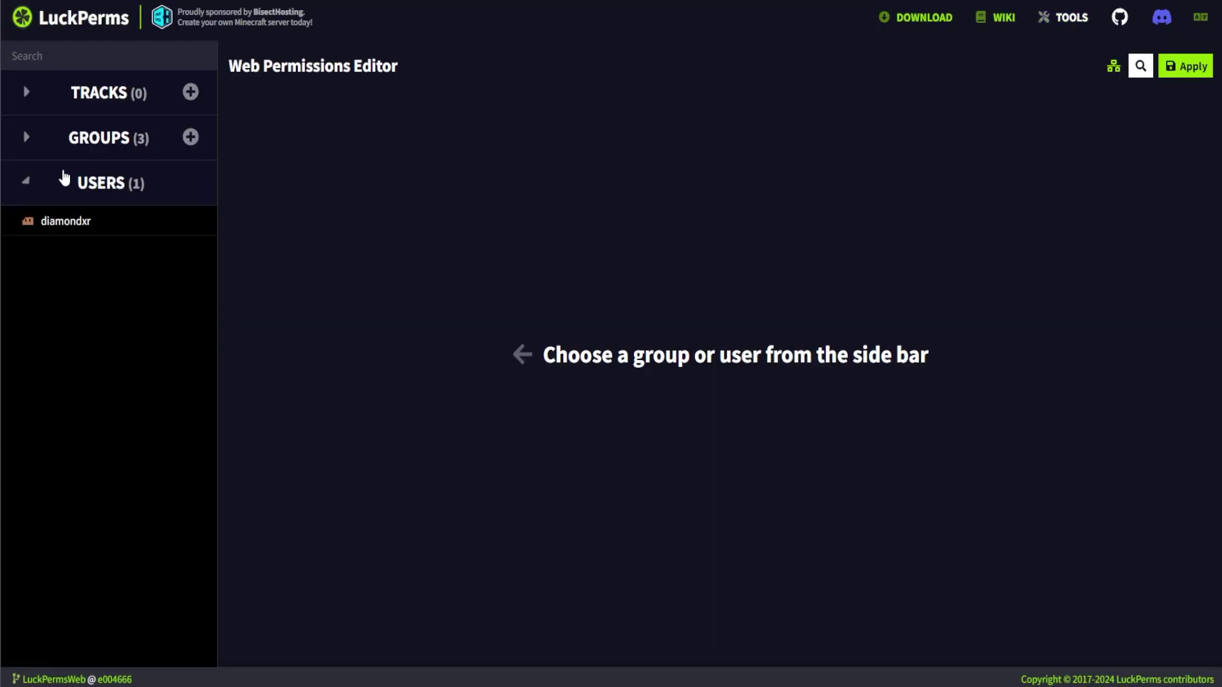
{"action": "left_click", "coordinate": [117, 226]}
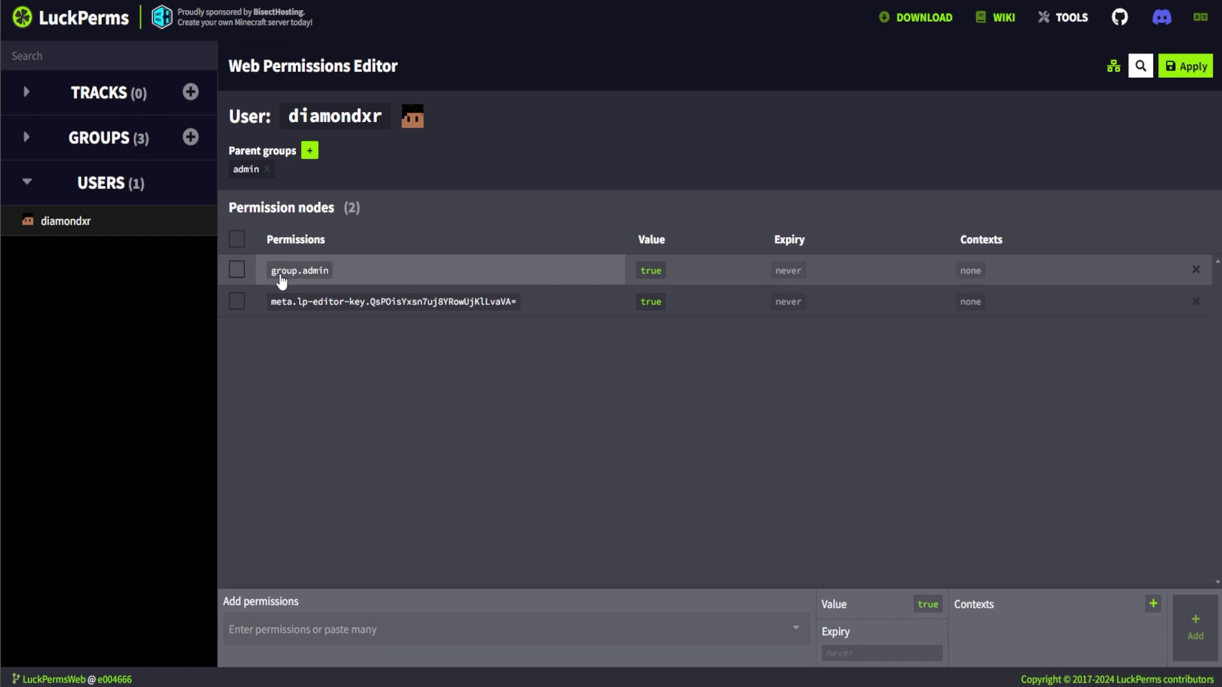
{"action": "left_click", "coordinate": [47, 137]}
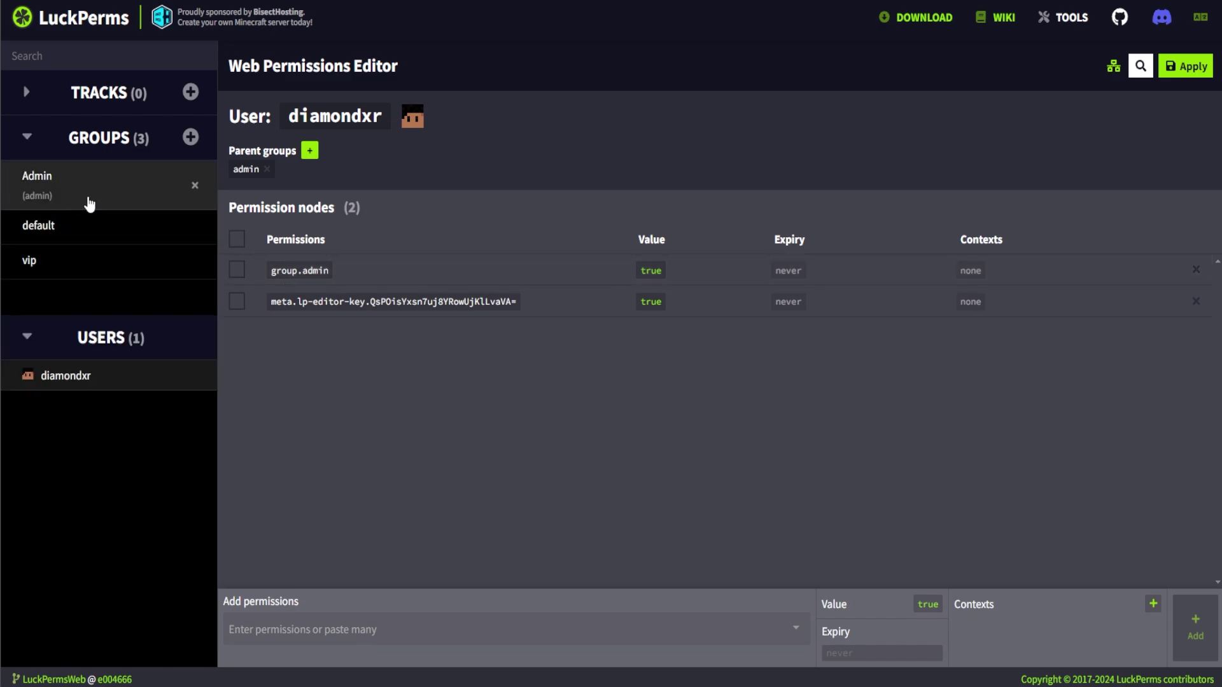
{"action": "double_click", "coordinate": [311, 271]}
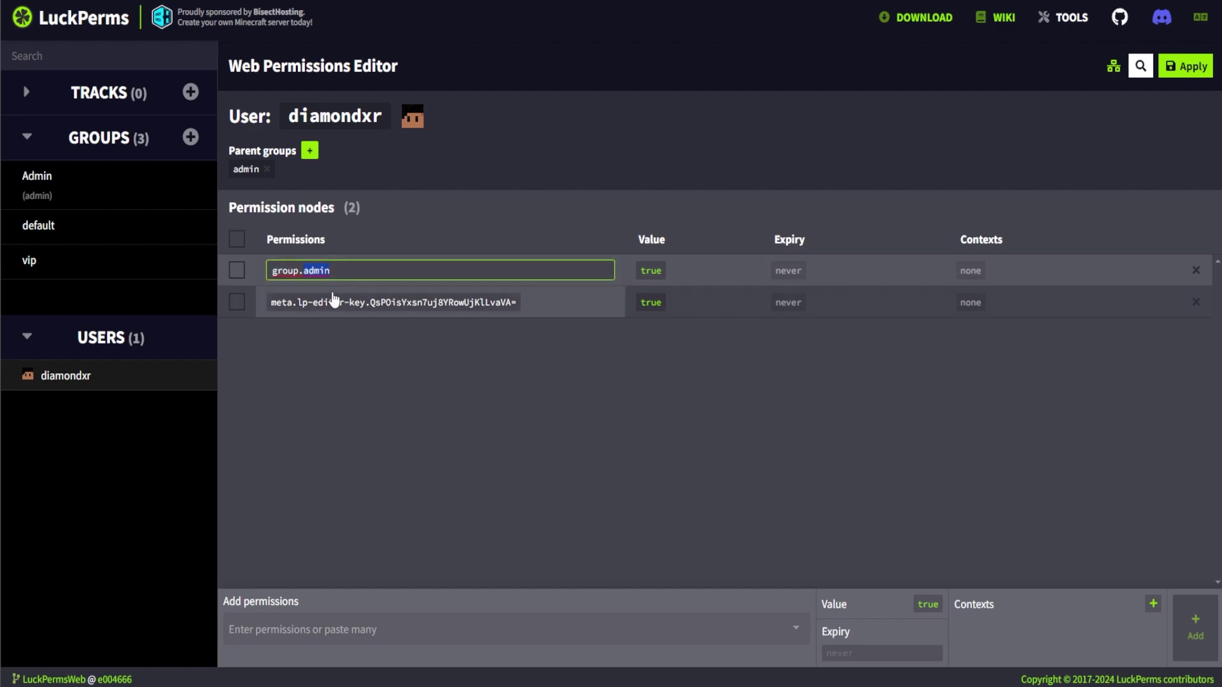
{"action": "type", "text": "vip"}
{"action": "key", "text": "Return"}
{"action": "key", "text": "ctrl+s"}
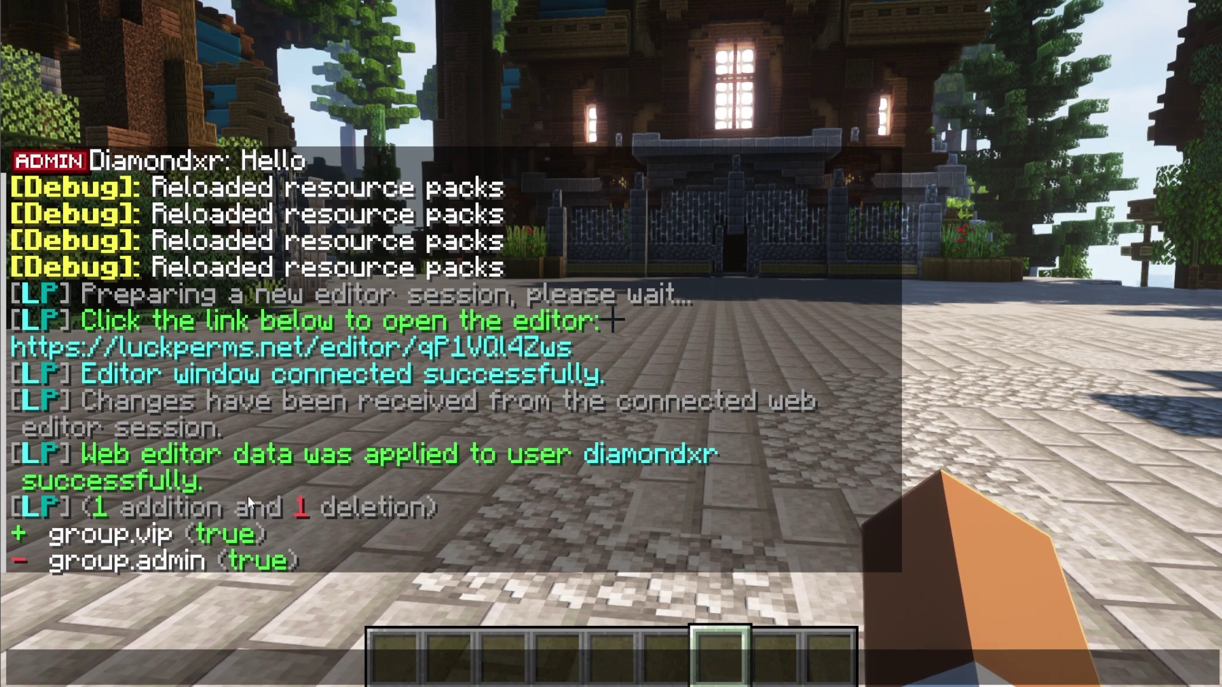
- Send 'hello' in chat to show the VIP tag before the player's name
{"action": "key", "text": "Escape"}
{"action": "type", "text": "thello"}
{"action": "key", "text": "Return"}
{"action": "key", "text": "t"}
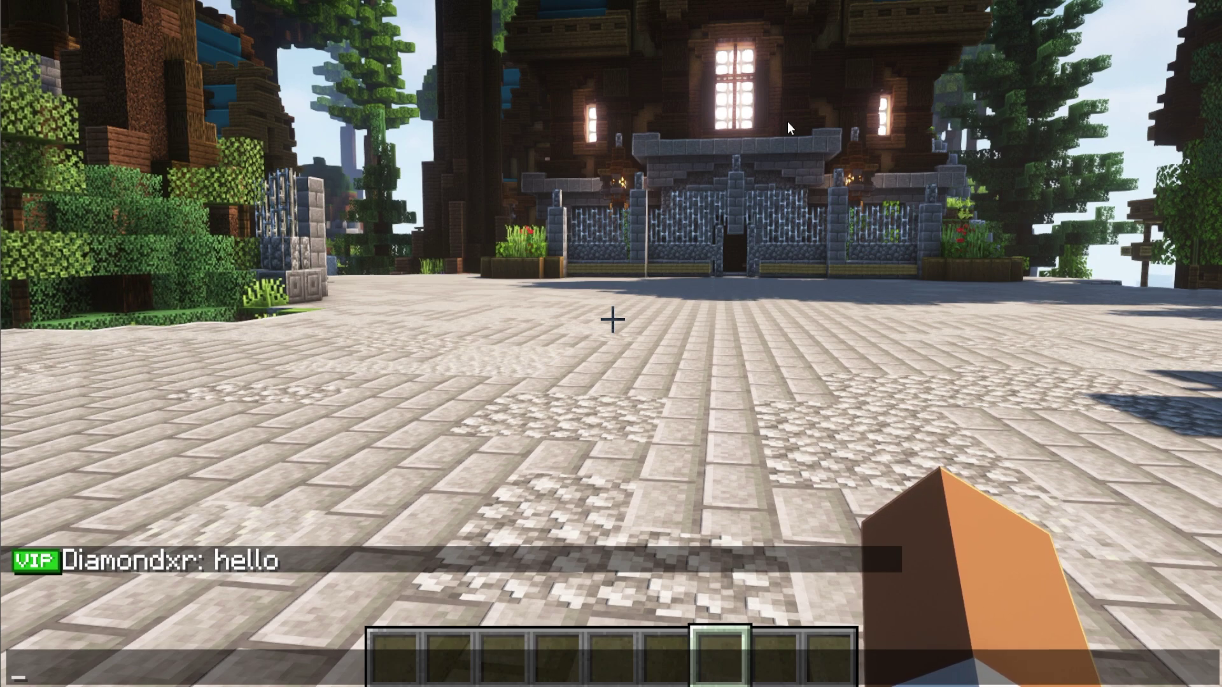
- Run /lp editor in Minecraft chat and pick out the generated editor link
{"action": "type", "text": "/"}
{"action": "key", "text": "BackSpace"}
{"action": "key", "text": "BackSpace"}
{"action": "type", "text": "/"}
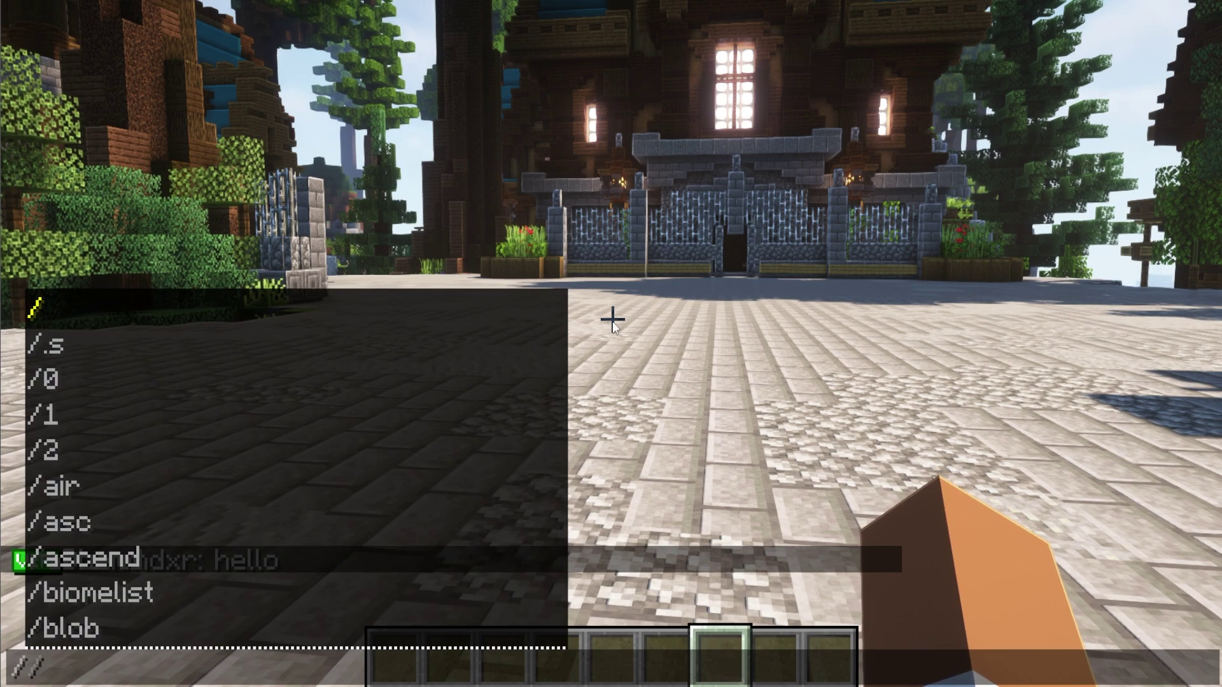
{"action": "type", "text": "lp editor"}
{"action": "key", "text": "Return"}
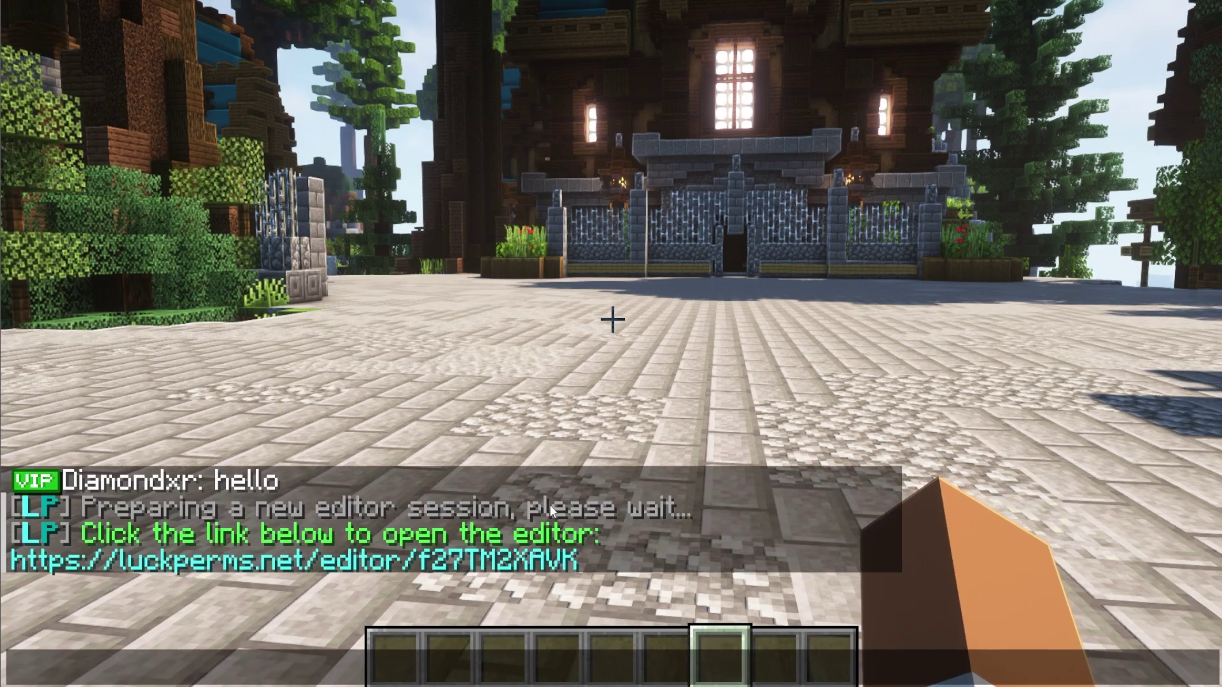
{"action": "key", "text": "t"}
{"action": "left_click", "coordinate": [483, 533]}
{"action": "key", "text": "Escape"}
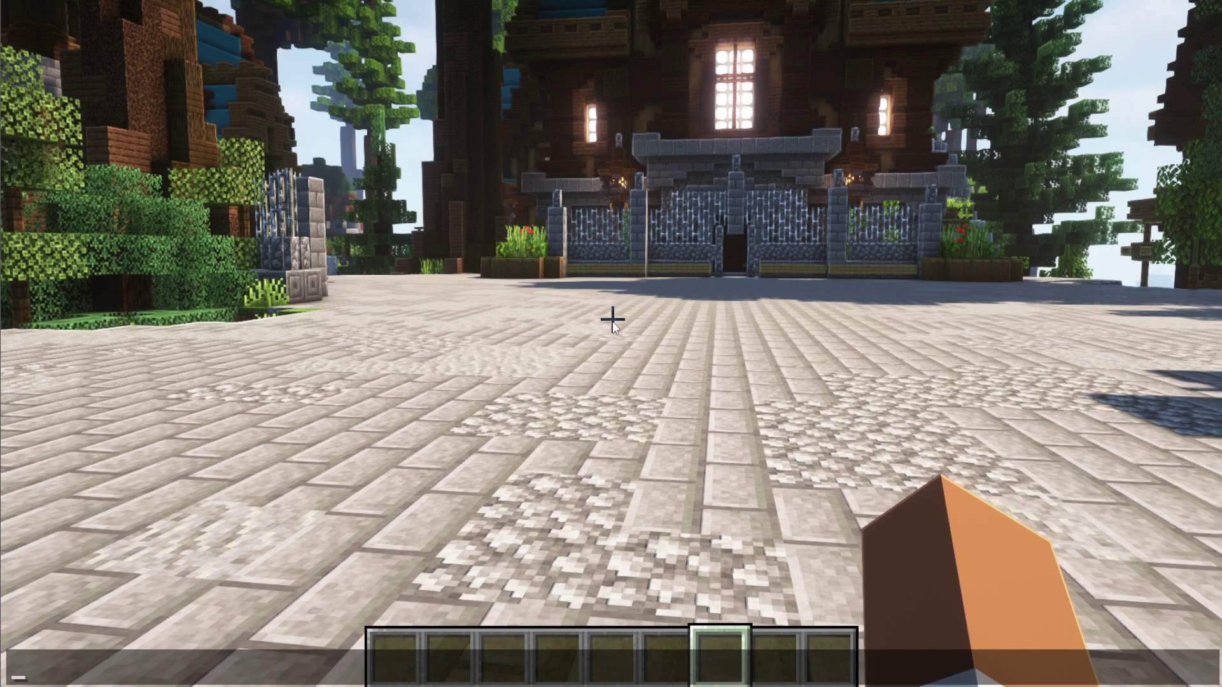
- Create the mvp group with /lp creategroup mvp, then rerun /lp editor for a fresh session
{"action": "type", "text": "/lp creategroup"}
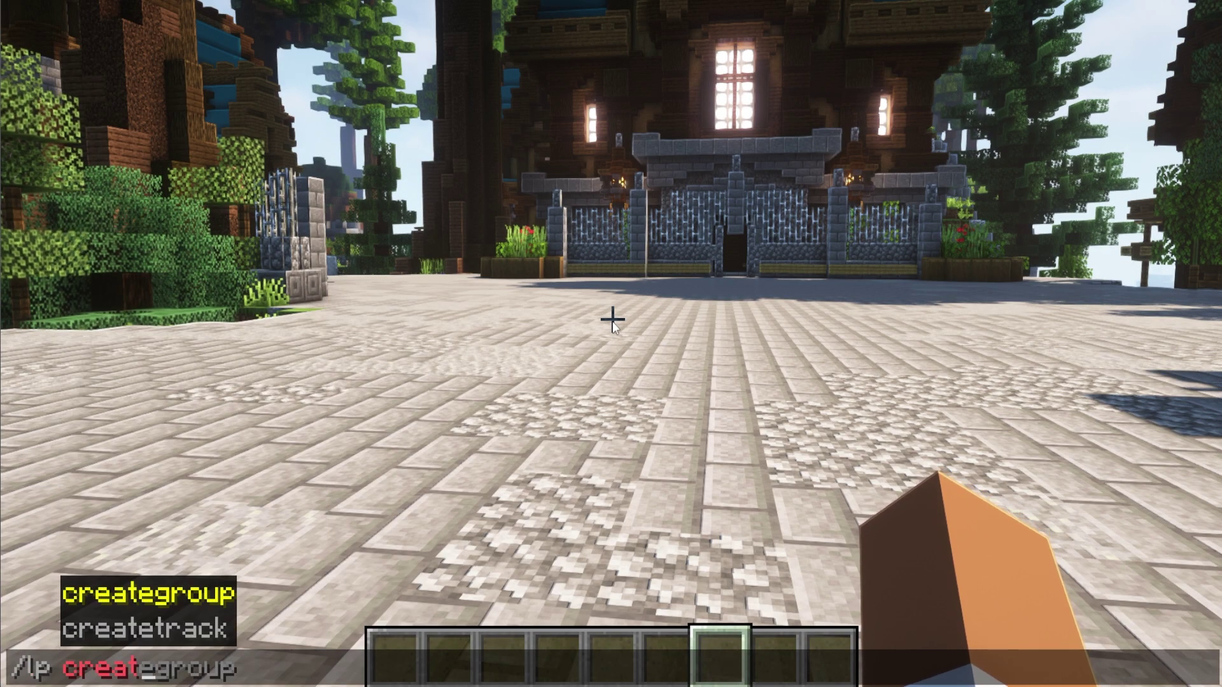
{"action": "type", "text": " mvp"}
{"action": "key", "text": "Return"}
{"action": "key", "text": "t"}
{"action": "key", "text": "Up"}
{"action": "key", "text": "BackSpace"}
{"action": "key", "text": "BackSpace"}
{"action": "key", "text": "BackSpace"}
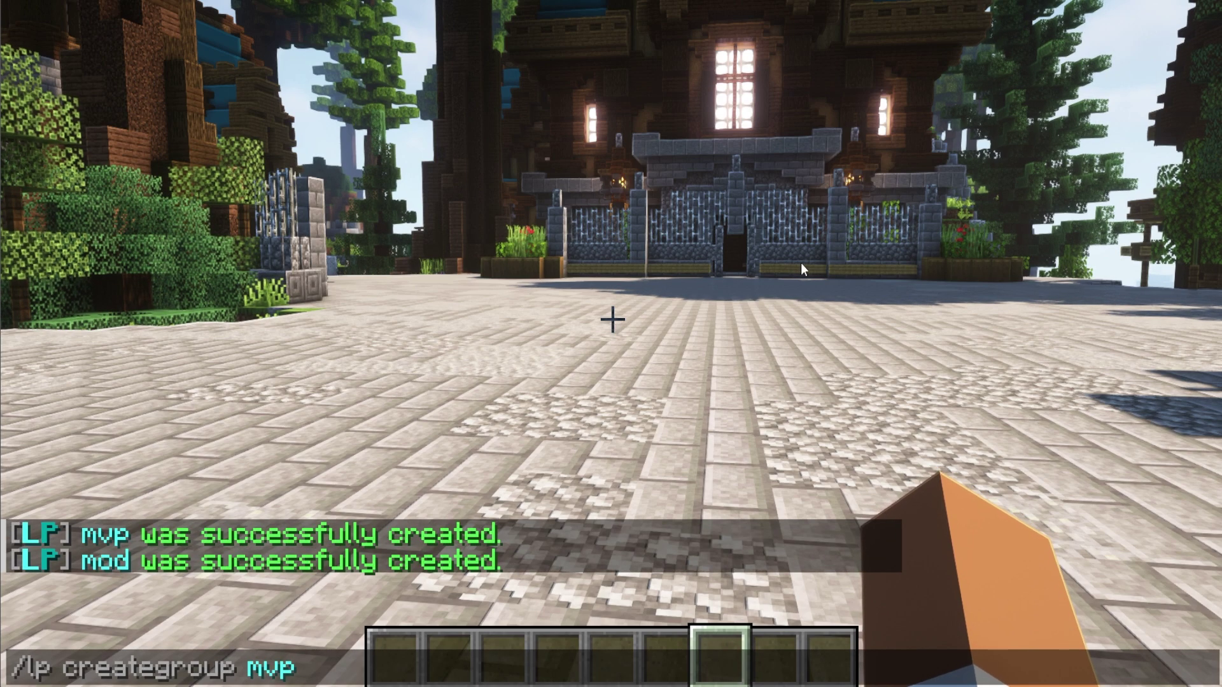
{"action": "key", "text": "Up"}
{"action": "key", "text": "Return"}
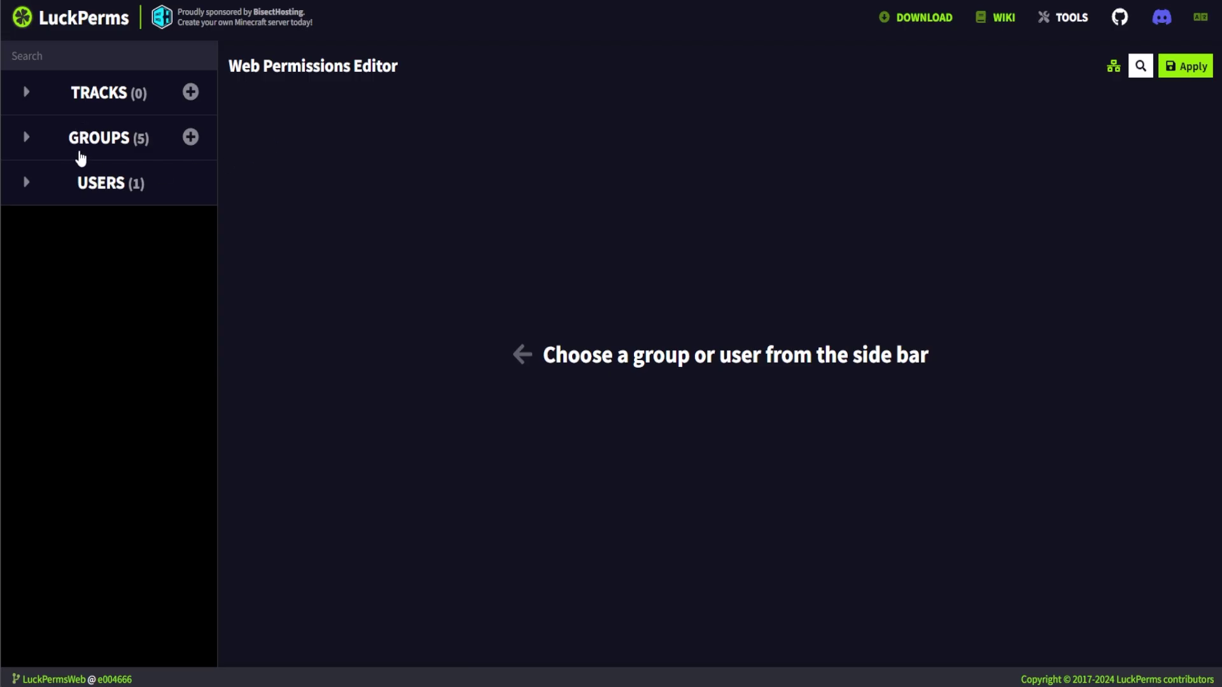
- Add a prefix.0. permission with the mvp rank glyph from the font file to the mvp group
{"action": "left_click", "coordinate": [75, 147]}
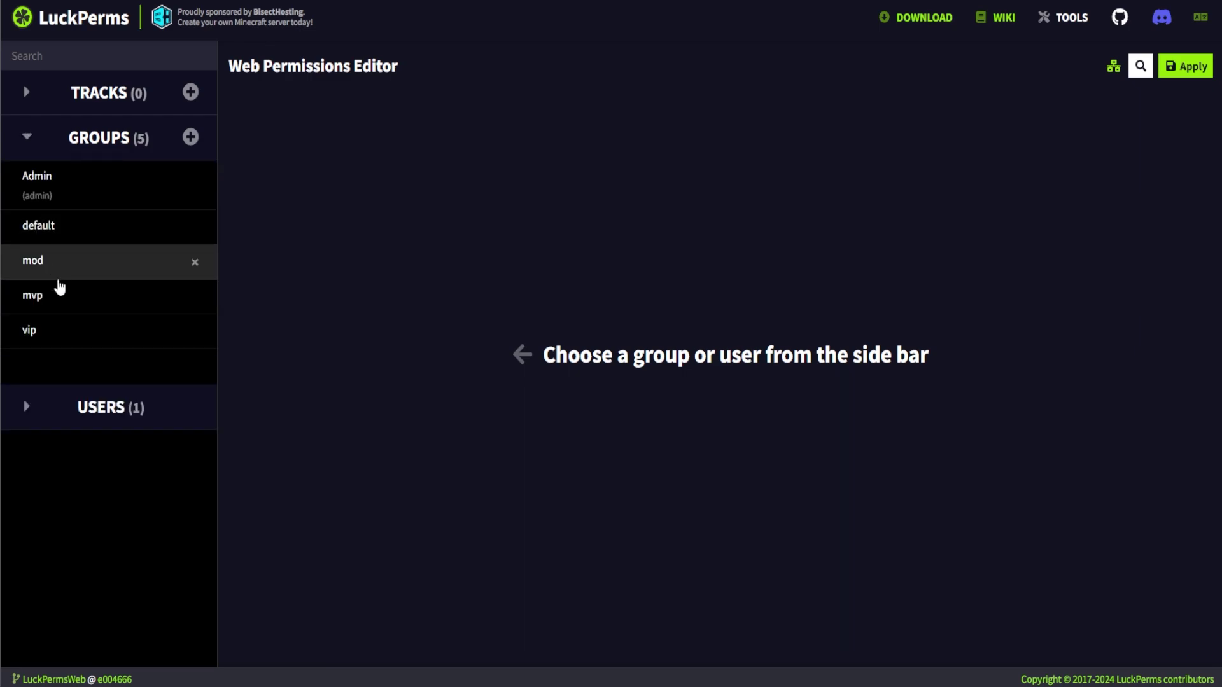
{"action": "left_click", "coordinate": [35, 295]}
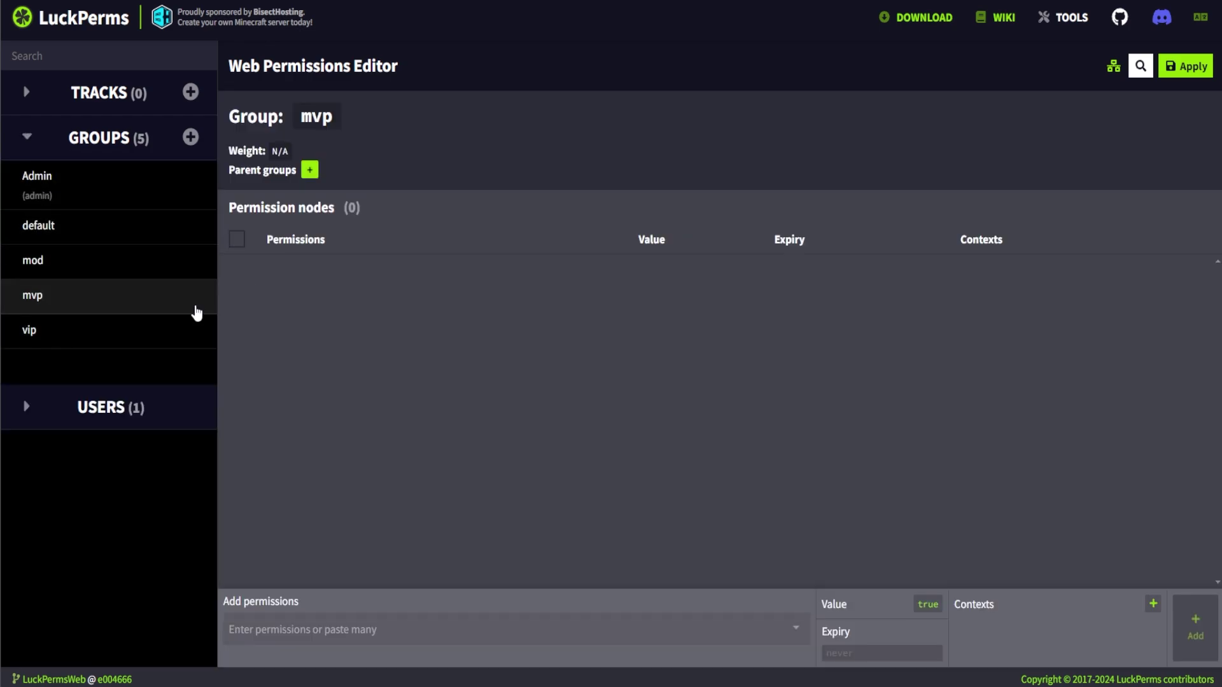
{"action": "left_click", "coordinate": [354, 629]}
{"action": "type", "text": "prefix.0."}
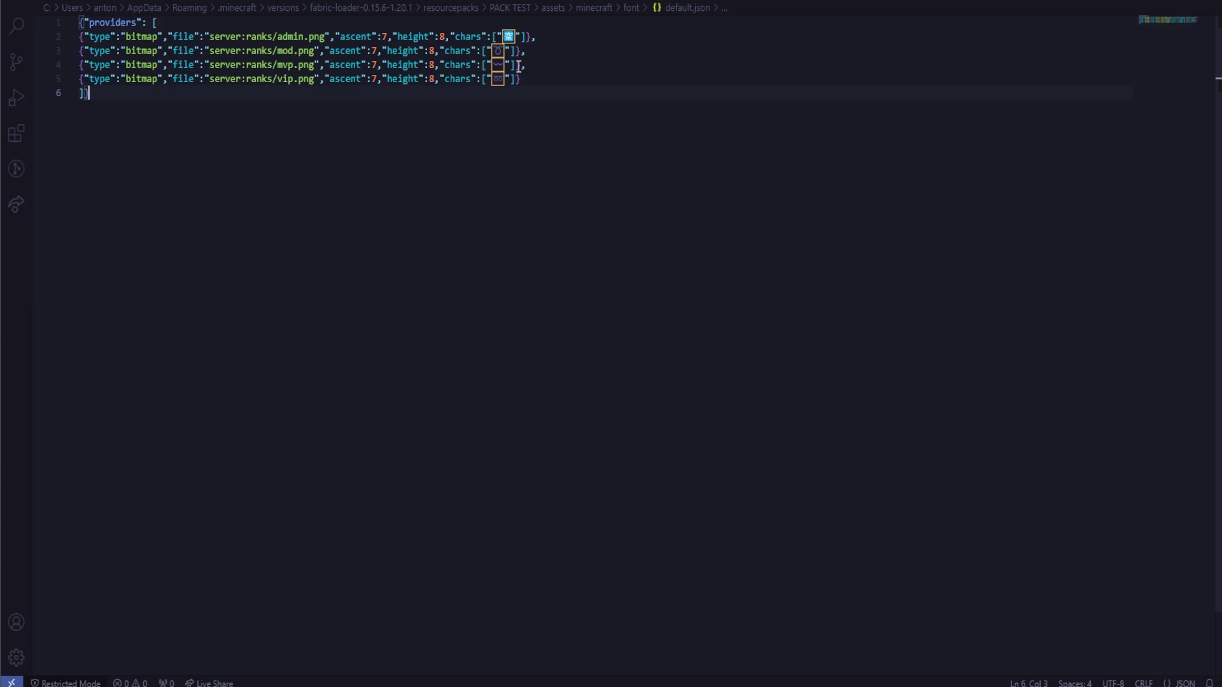
{"action": "left_click_drag", "start_coordinate": [503, 62], "coordinate": [494, 60]}
{"action": "key", "text": "alt+Tab"}
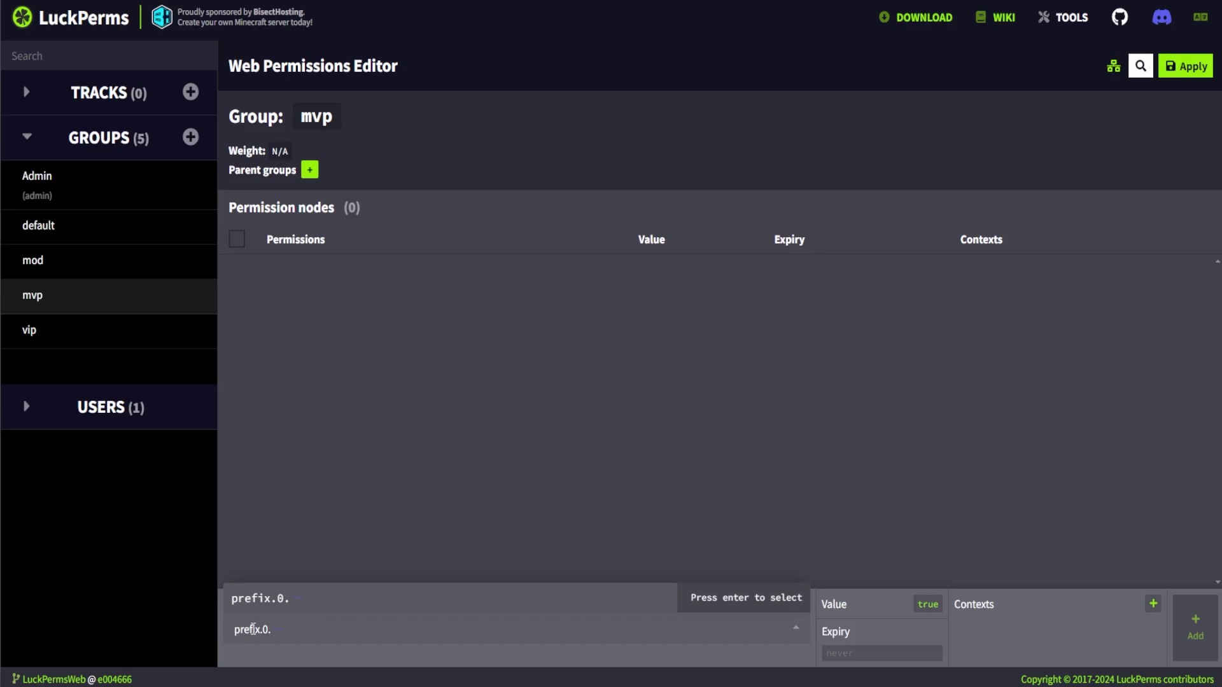
{"action": "key", "text": "Return"}
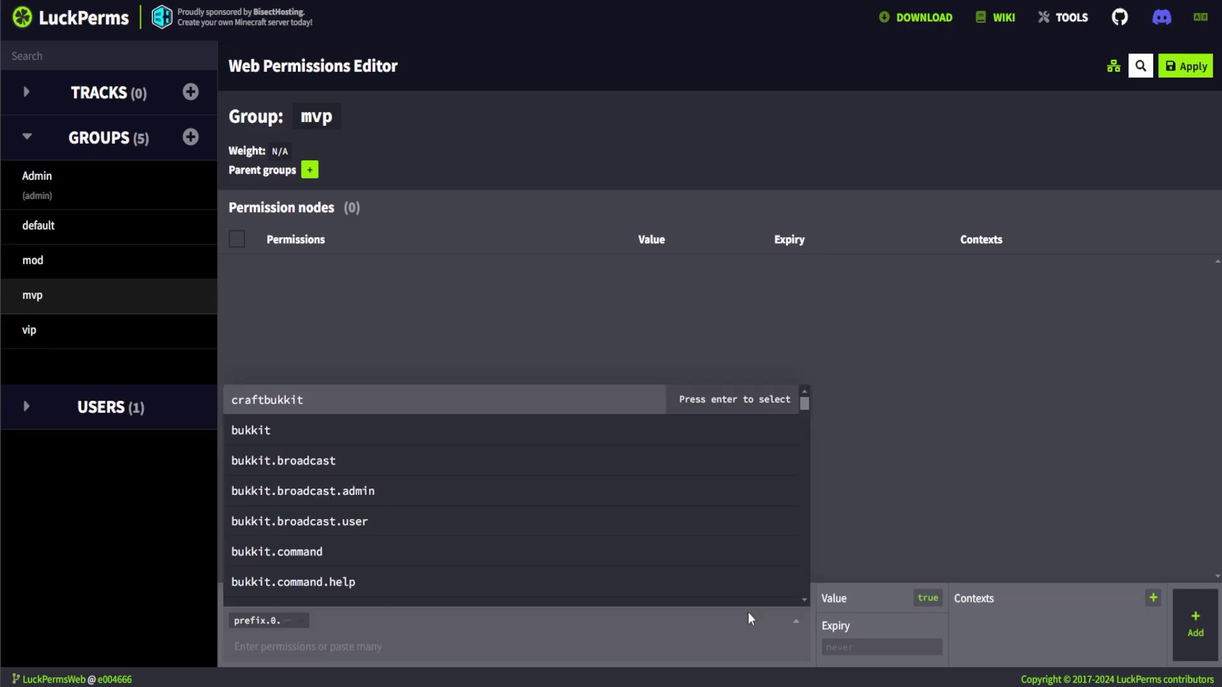
{"action": "left_click", "coordinate": [1203, 634]}
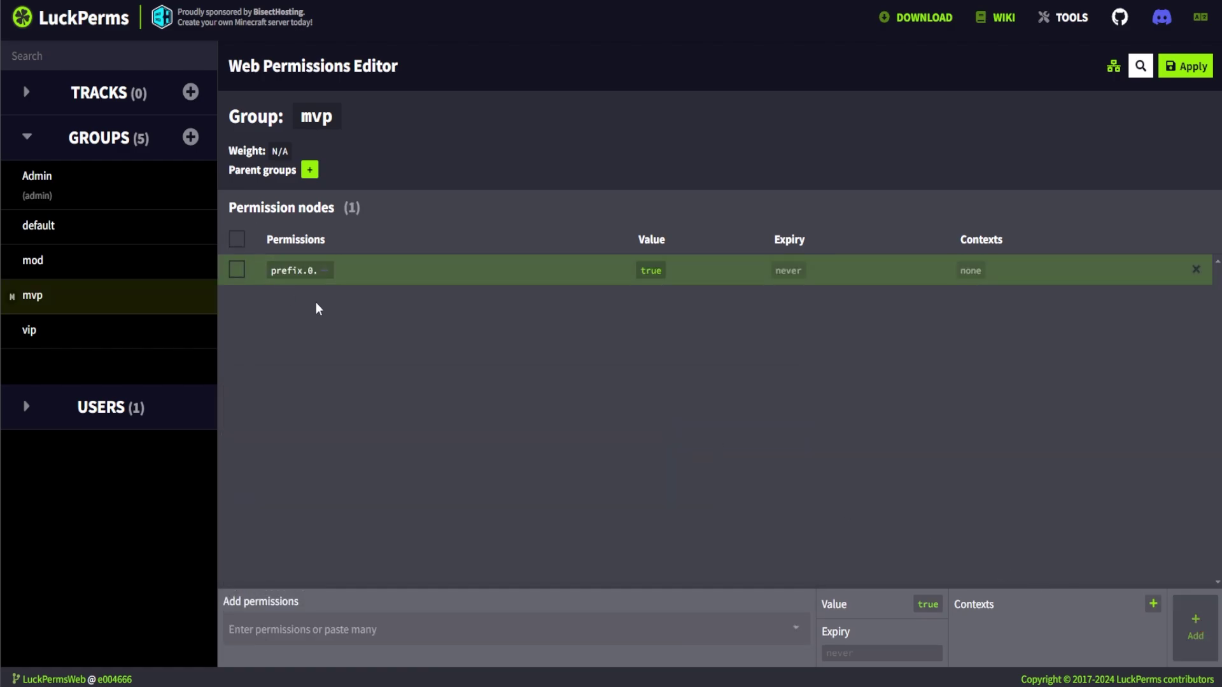
- Select the mod group and paste prefix.0. into its add-permission field
{"action": "left_click", "coordinate": [35, 262]}
{"action": "left_click", "coordinate": [361, 627]}
{"action": "type", "text": "prefix.0."}
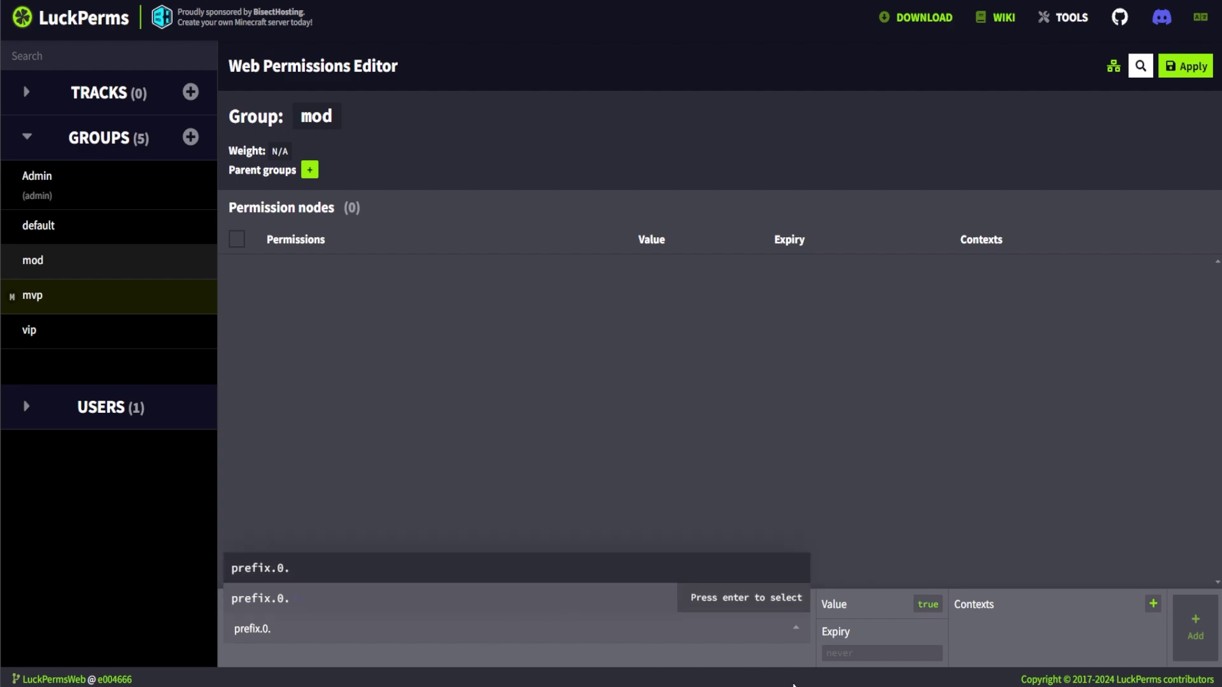
- Add a prefix.0. node to mod, fill in the MOD glyph from VS Code, and apply the changes
{"action": "left_click", "coordinate": [281, 601]}
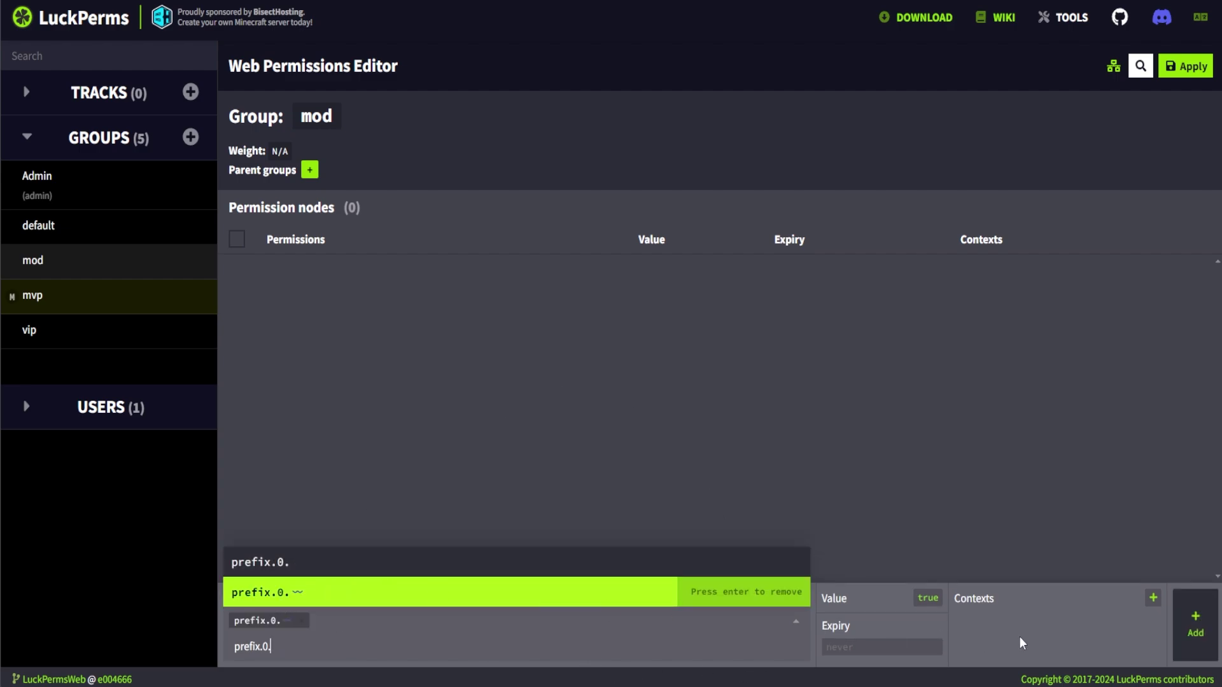
{"action": "left_click", "coordinate": [1194, 627]}
{"action": "left_click", "coordinate": [324, 274]}
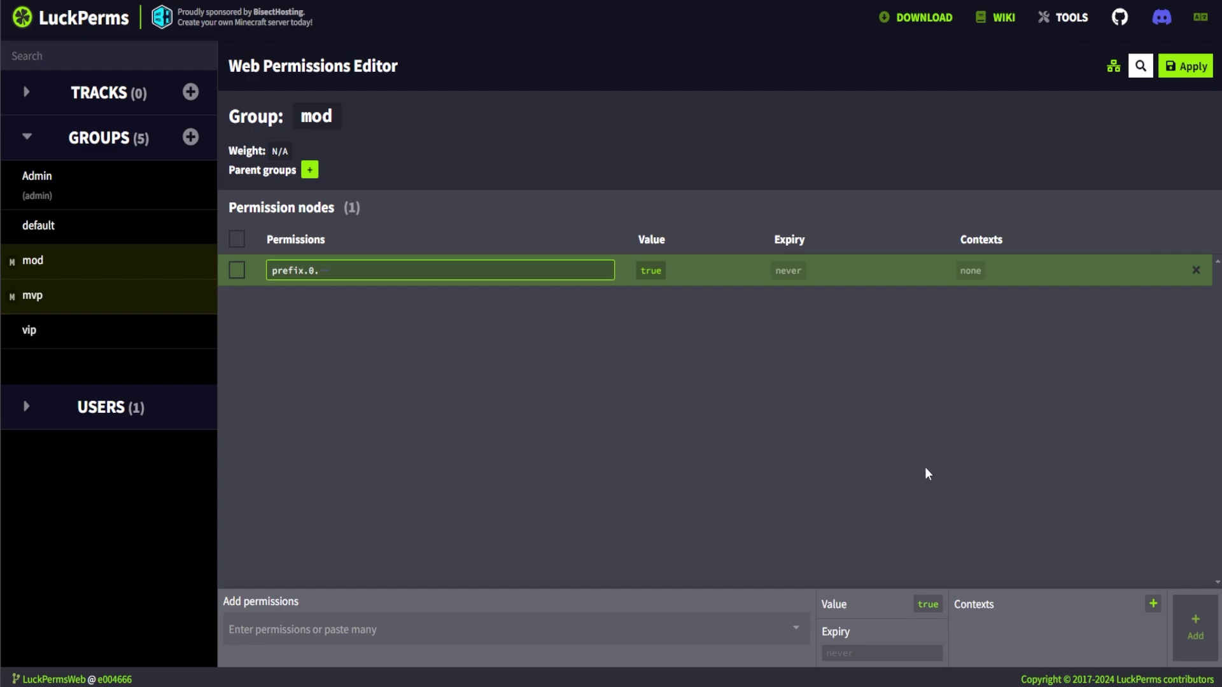
{"action": "key", "text": "alt+Tab"}
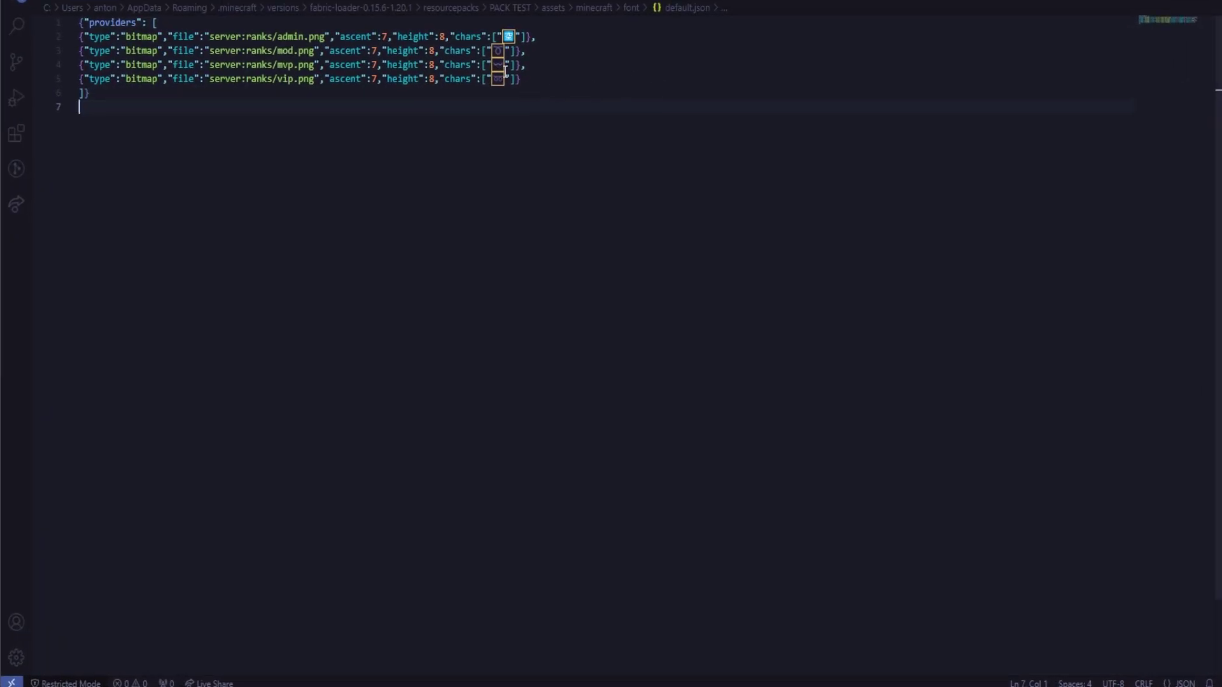
{"action": "left_click_drag", "start_coordinate": [503, 50], "coordinate": [495, 48]}
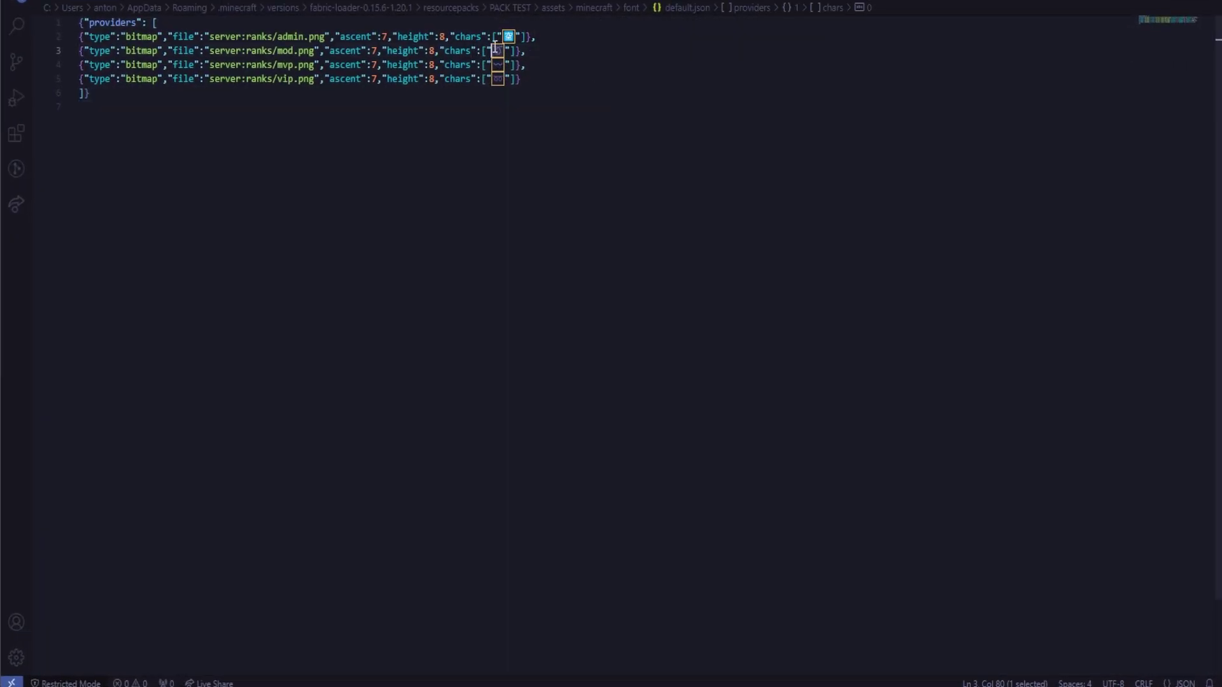
{"action": "key", "text": "alt+Tab"}
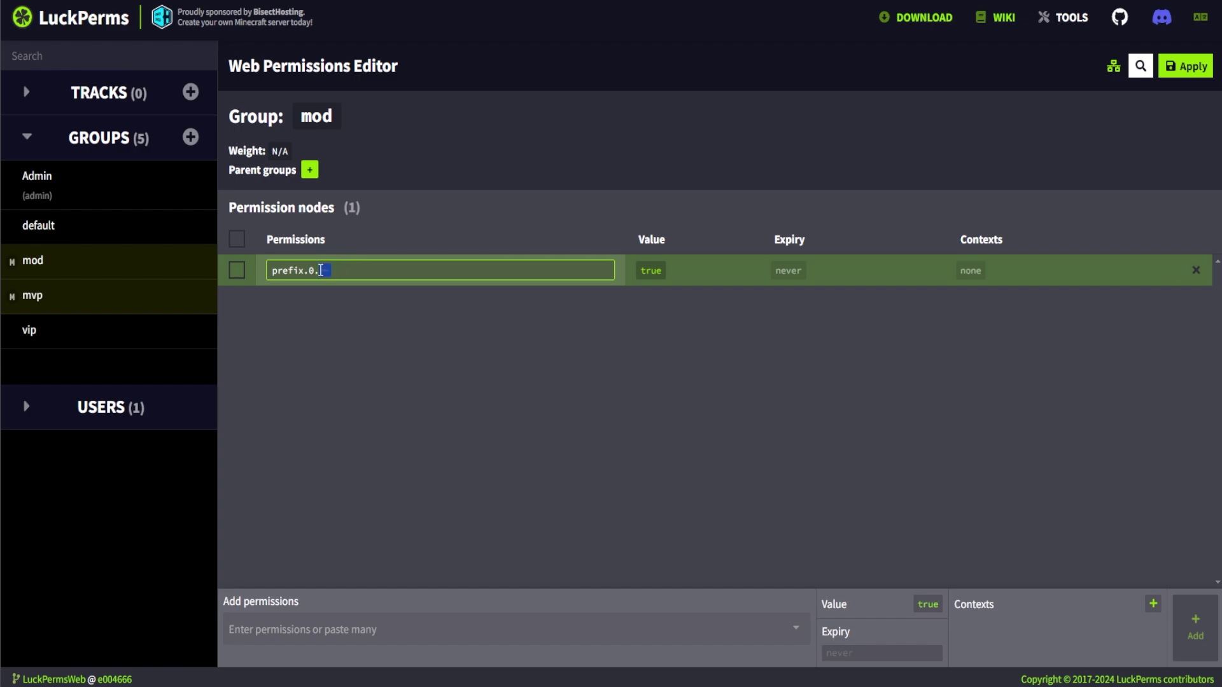
{"action": "left_click", "coordinate": [1185, 66]}
{"action": "key", "text": "alt+Tab"}
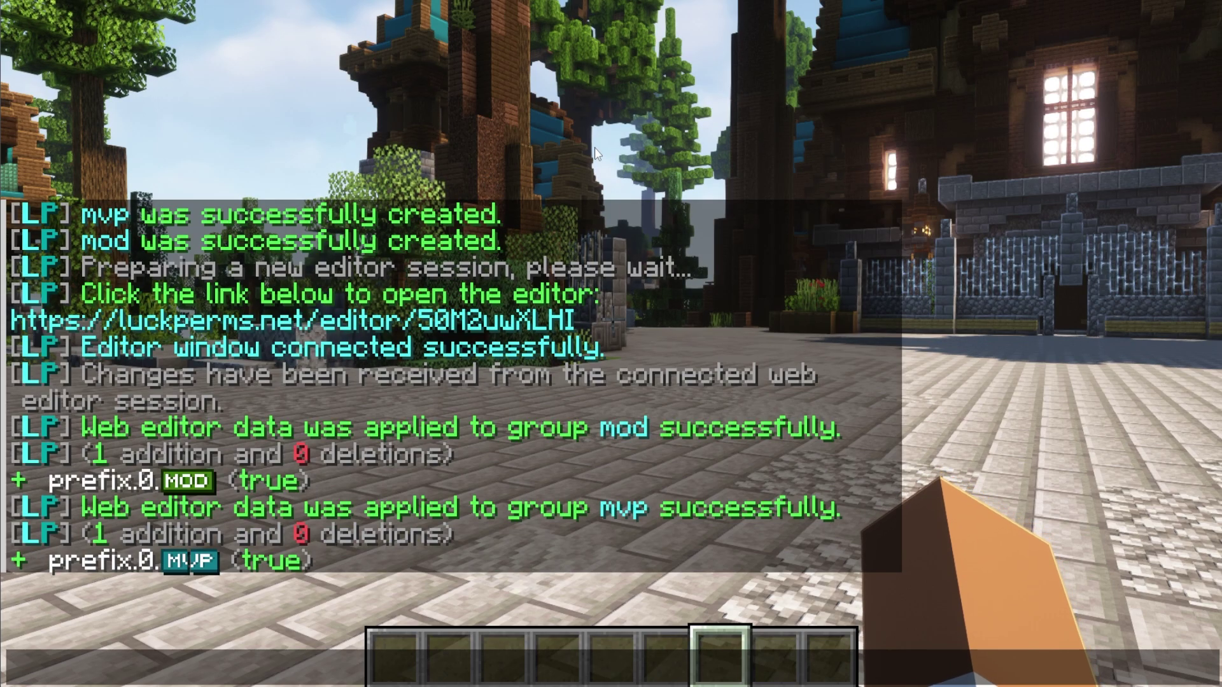
- Change the player's group.vip permission to group.mod and apply it to the server
{"action": "key", "text": "alt+Tab"}
{"action": "left_click", "coordinate": [28, 136]}
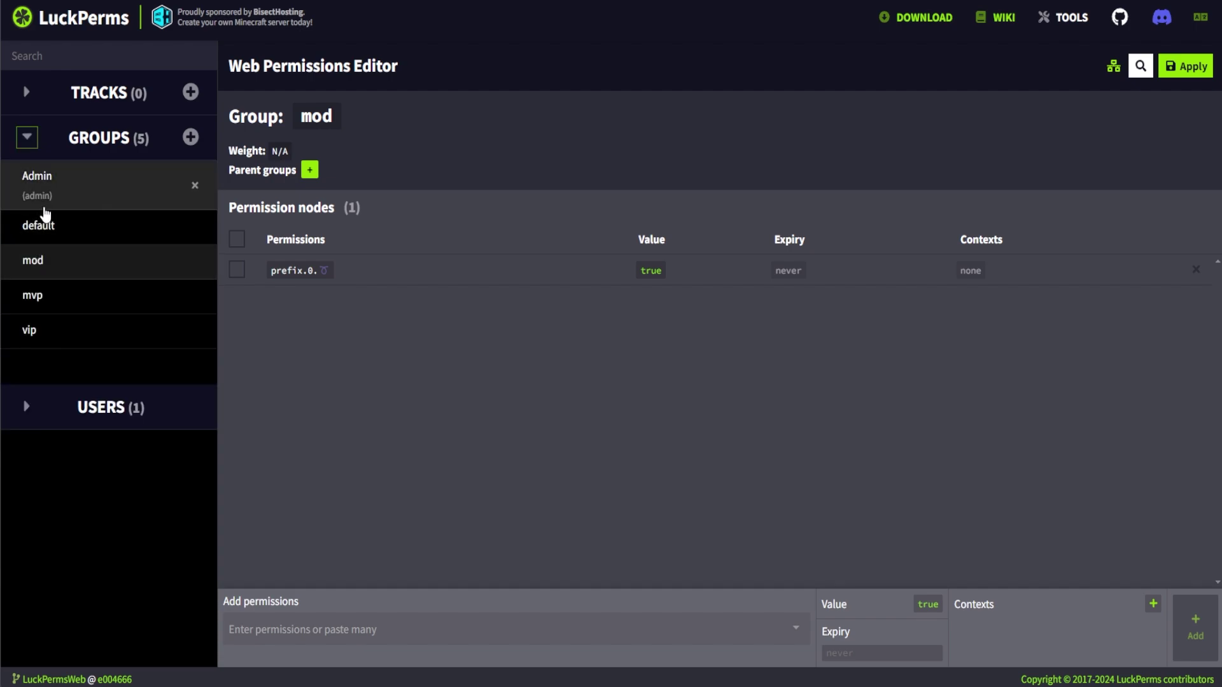
{"action": "left_click", "coordinate": [112, 407]}
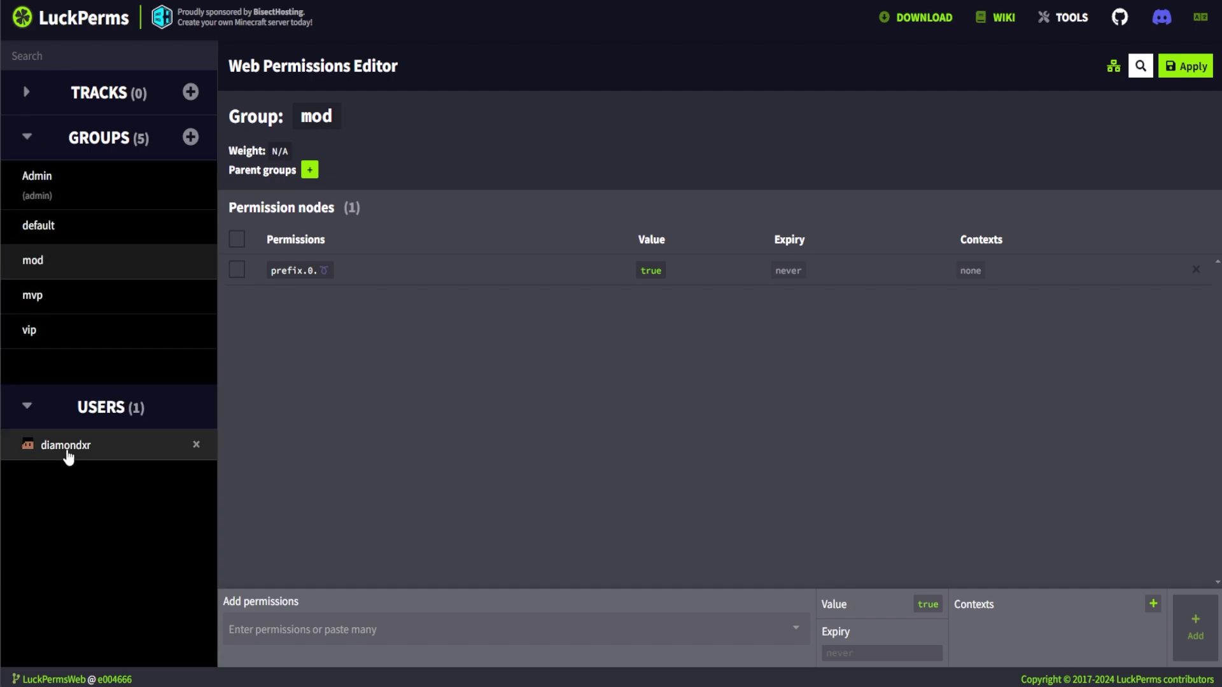
{"action": "left_click", "coordinate": [66, 445]}
{"action": "left_click", "coordinate": [323, 274]}
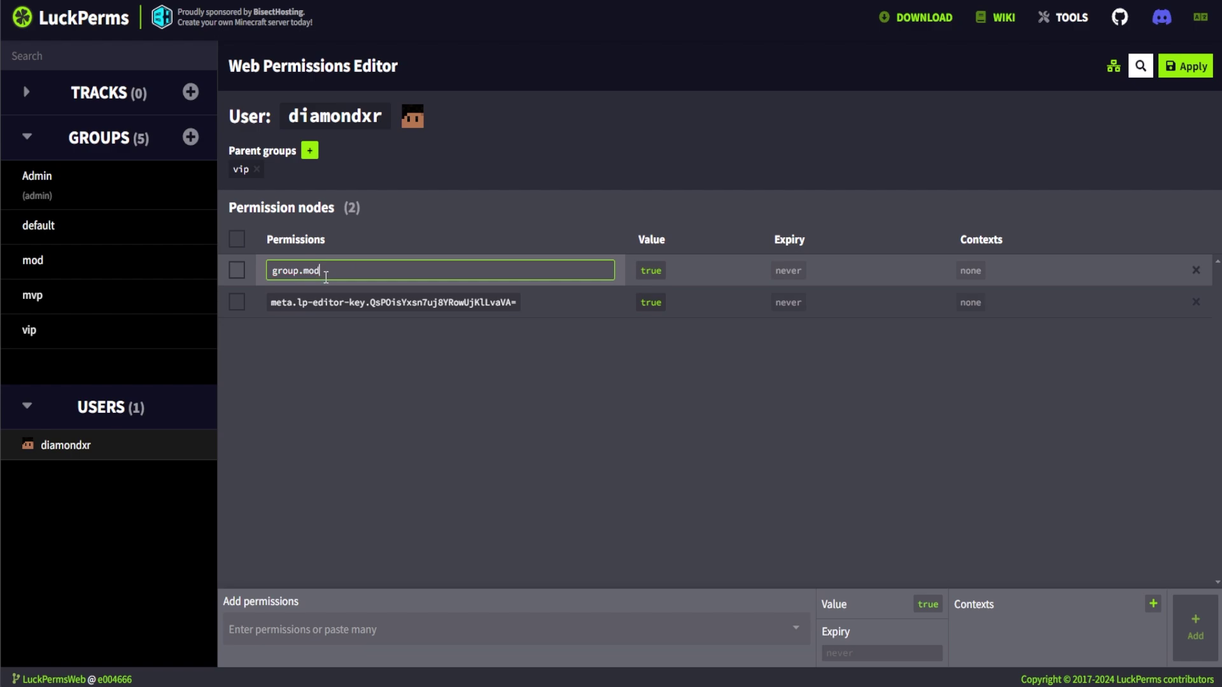
{"action": "type", "text": "mod"}
{"action": "left_click", "coordinate": [1190, 65]}
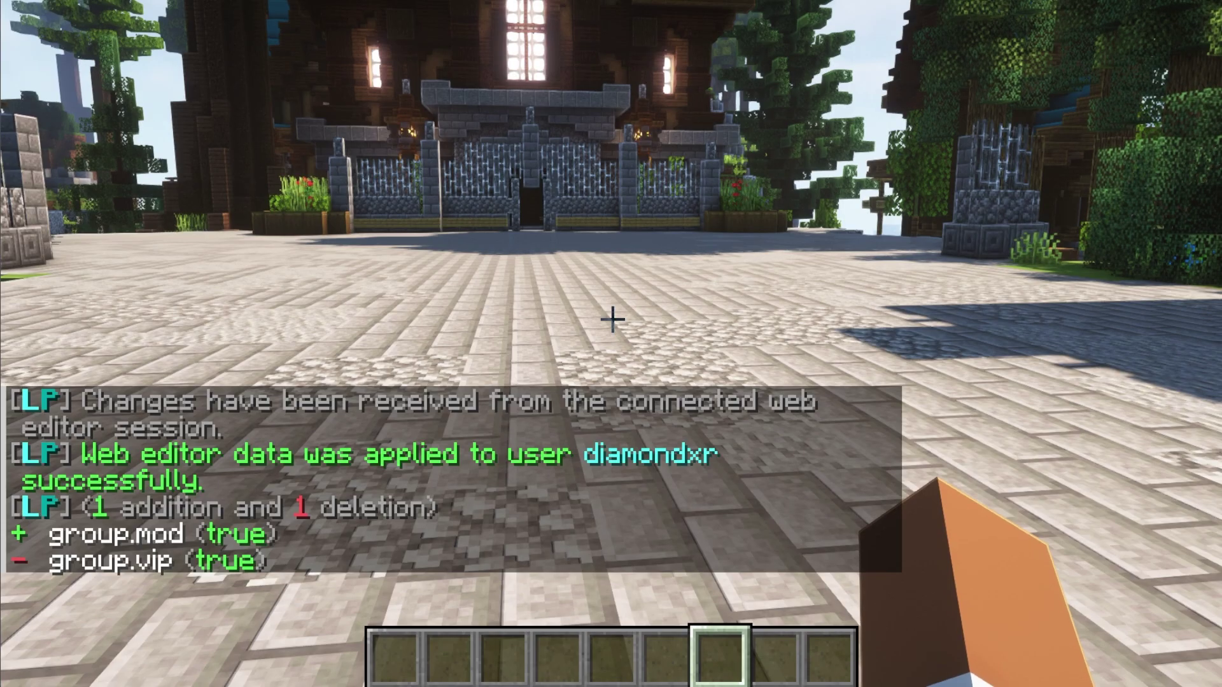
- Send 'Hello' in Minecraft chat to check the MOD tag appears
{"action": "type", "text": "tHello"}
{"action": "key", "text": "Return"}
{"action": "key", "text": "t"}
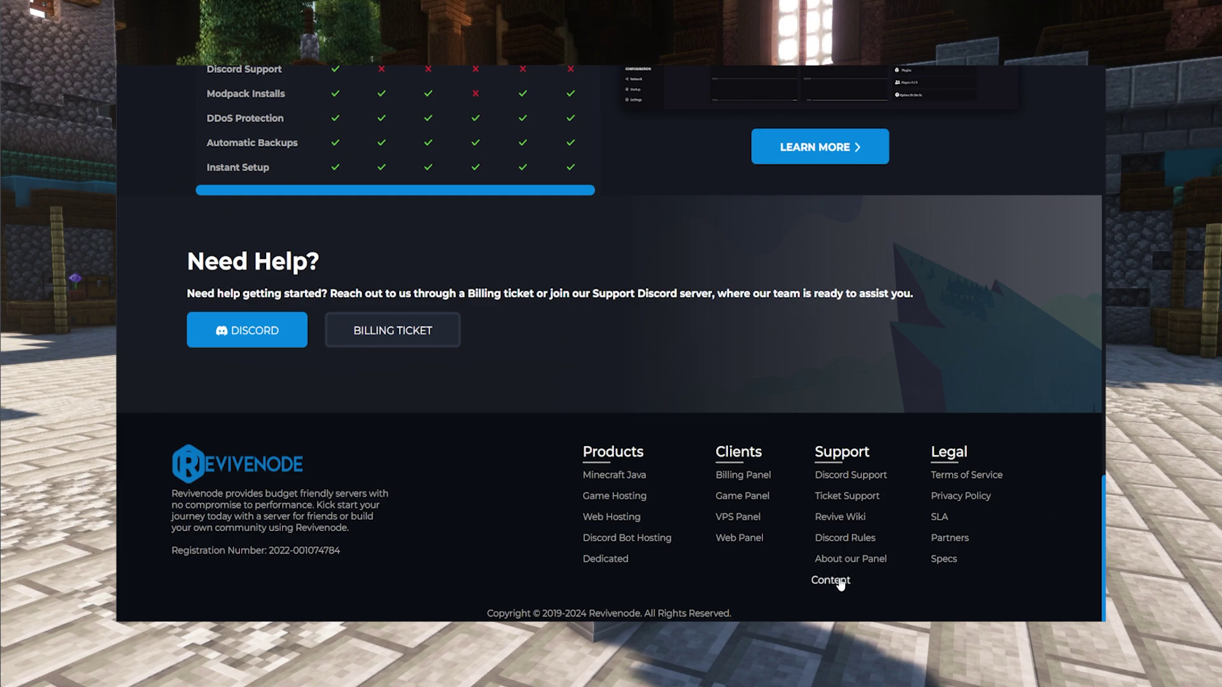
- Open Downloadable Content from the footer Content link and scroll to the Rank Example Pack
{"action": "left_click", "coordinate": [840, 583]}
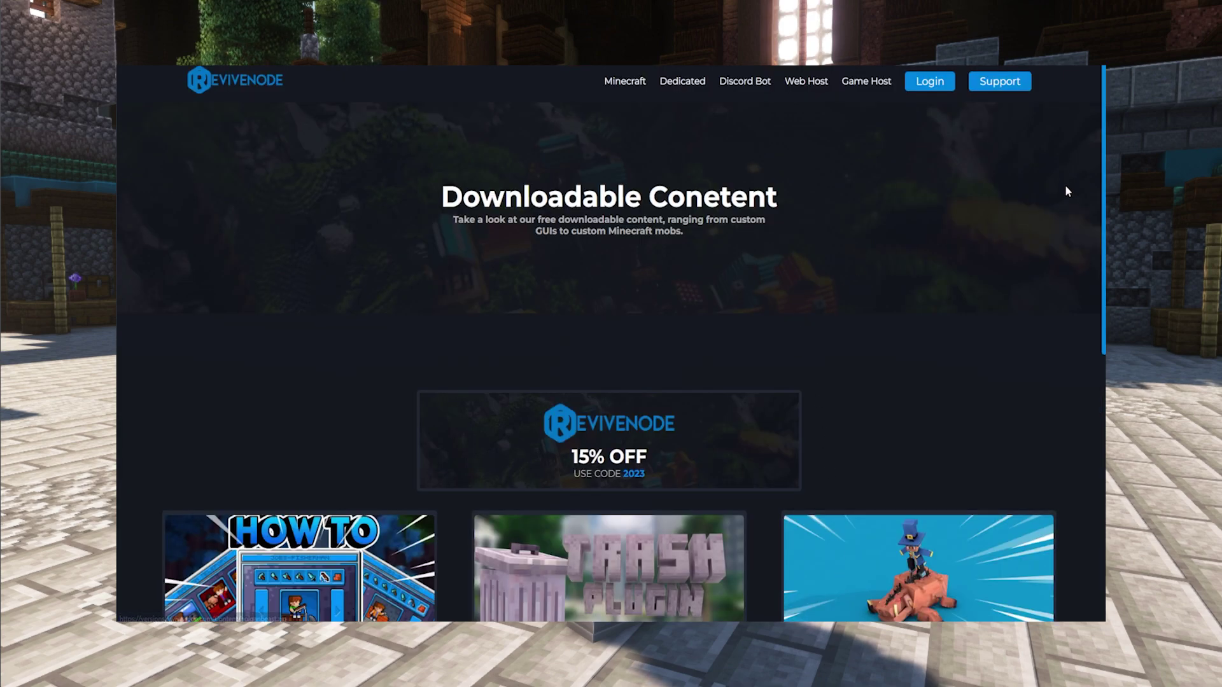
{"action": "scroll", "coordinate": [1055, 188], "scroll_direction": "down", "scroll_amount": 3}
{"action": "scroll", "coordinate": [1078, 353], "scroll_direction": "down", "scroll_amount": 5}
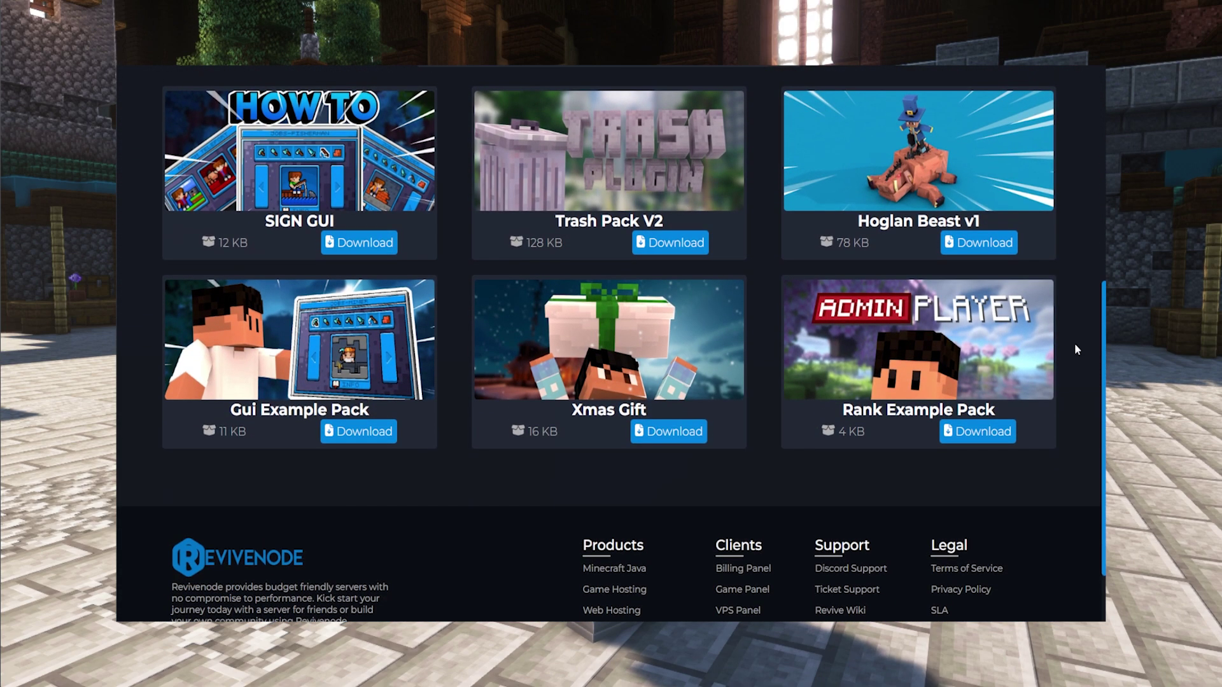